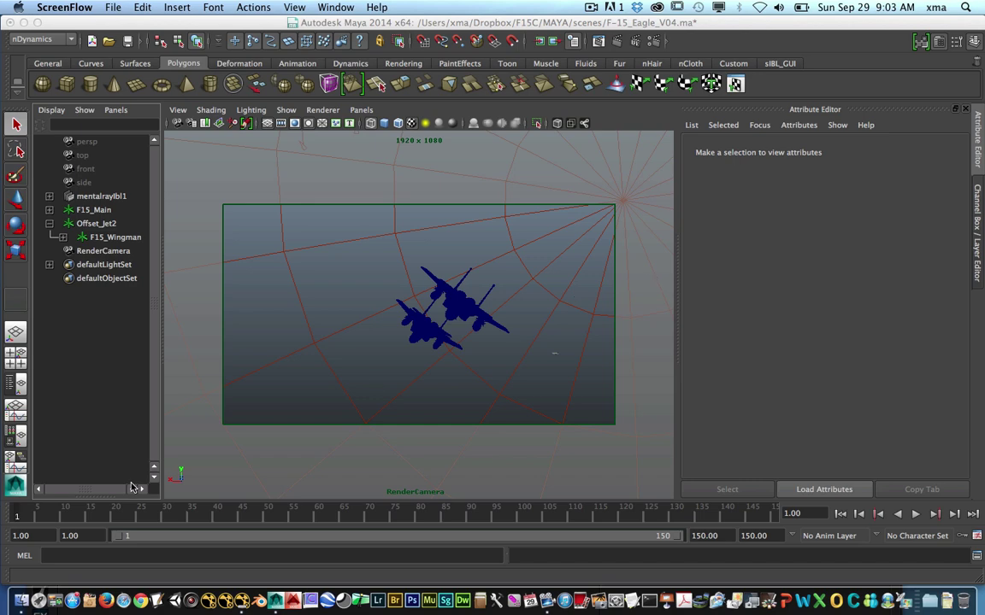
Preview the jets' animation through the timeline and return to frame 1.
{"action": "left_click_drag", "start_coordinate": [31, 520], "coordinate": [516, 558]}
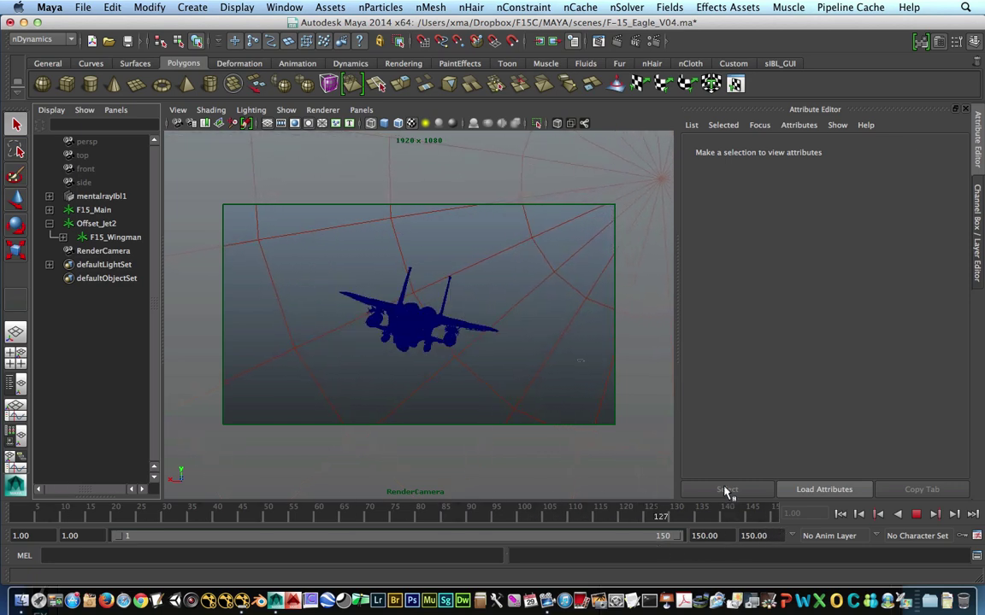
{"action": "mouse_move", "coordinate": [563, 501]}
{"action": "left_mouse_down"}
{"action": "mouse_move", "coordinate": [131, 502]}
{"action": "mouse_move", "coordinate": [122, 513]}
{"action": "mouse_move", "coordinate": [33, 521]}
{"action": "mouse_move", "coordinate": [341, 521]}
{"action": "mouse_move", "coordinate": [505, 495]}
{"action": "mouse_move", "coordinate": [750, 527]}
{"action": "mouse_move", "coordinate": [127, 527]}
{"action": "mouse_move", "coordinate": [2, 513]}
{"action": "left_mouse_up"}
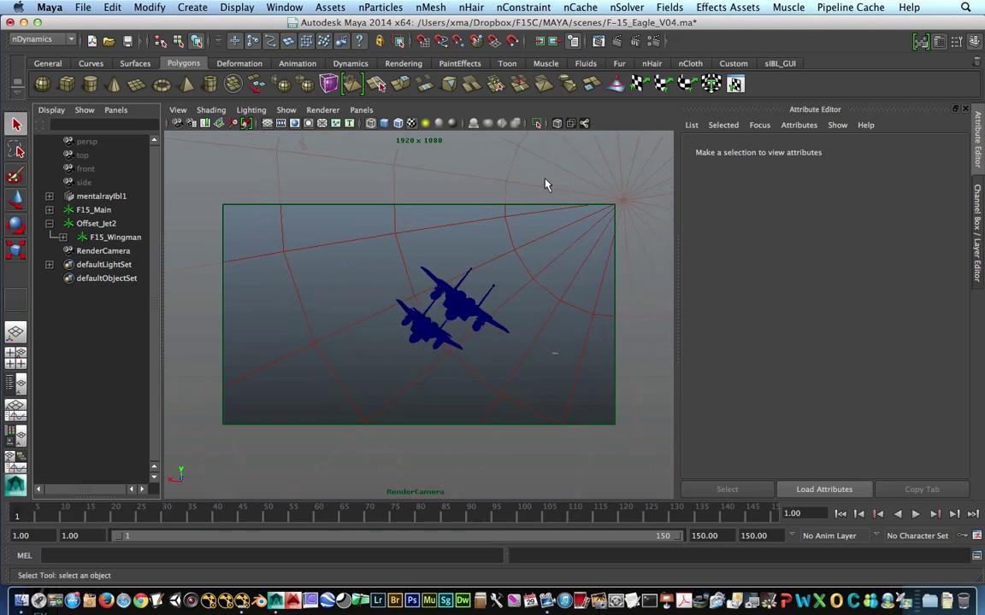
Switch to the Rendering menu set and check in the Plug-in Manager whether the AbcExport and AbcImport plug-ins are loaded.
{"action": "left_click", "coordinate": [41, 39]}
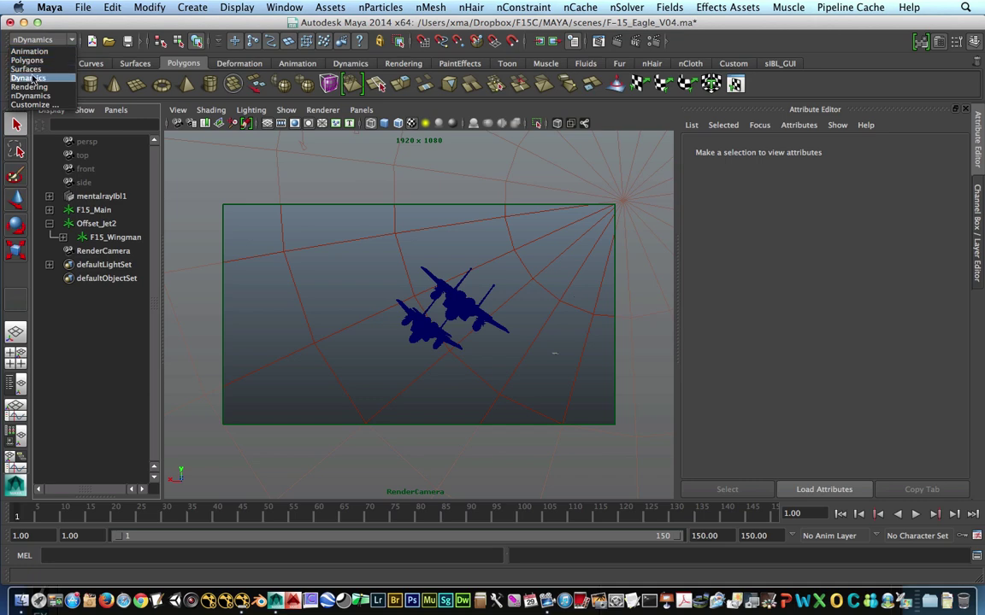
{"action": "left_click", "coordinate": [30, 86]}
{"action": "left_click", "coordinate": [284, 6]}
{"action": "mouse_move", "coordinate": [346, 84]}
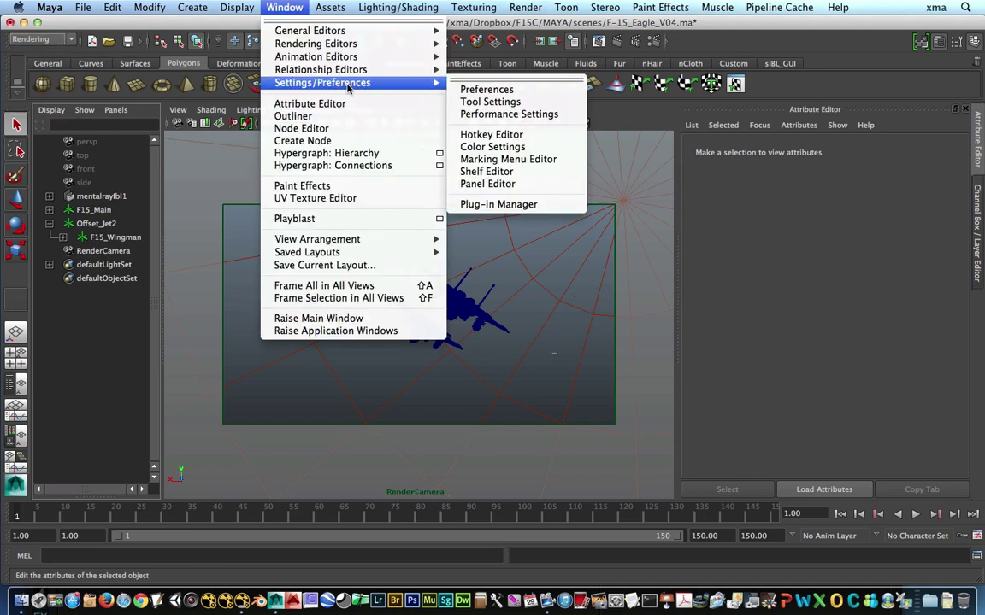
{"action": "left_click", "coordinate": [532, 204]}
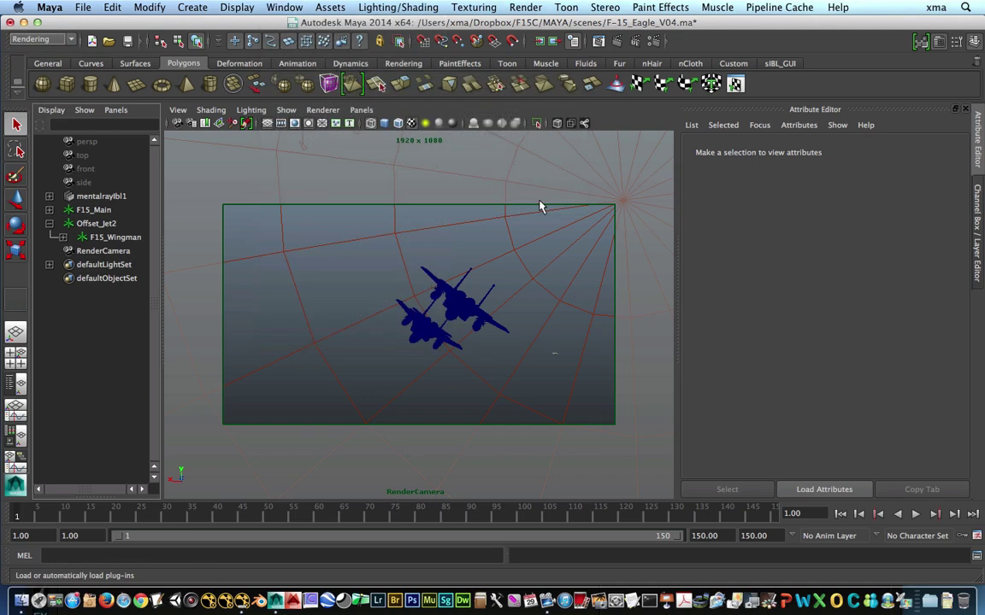
{"action": "left_click_drag", "start_coordinate": [513, 206], "coordinate": [347, 123]}
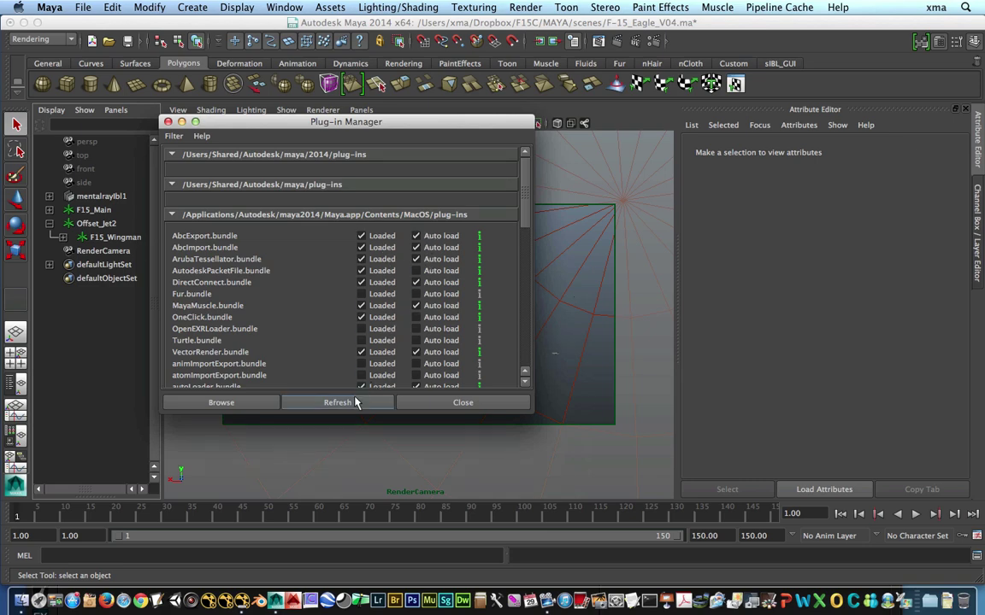
{"action": "left_click", "coordinate": [463, 405]}
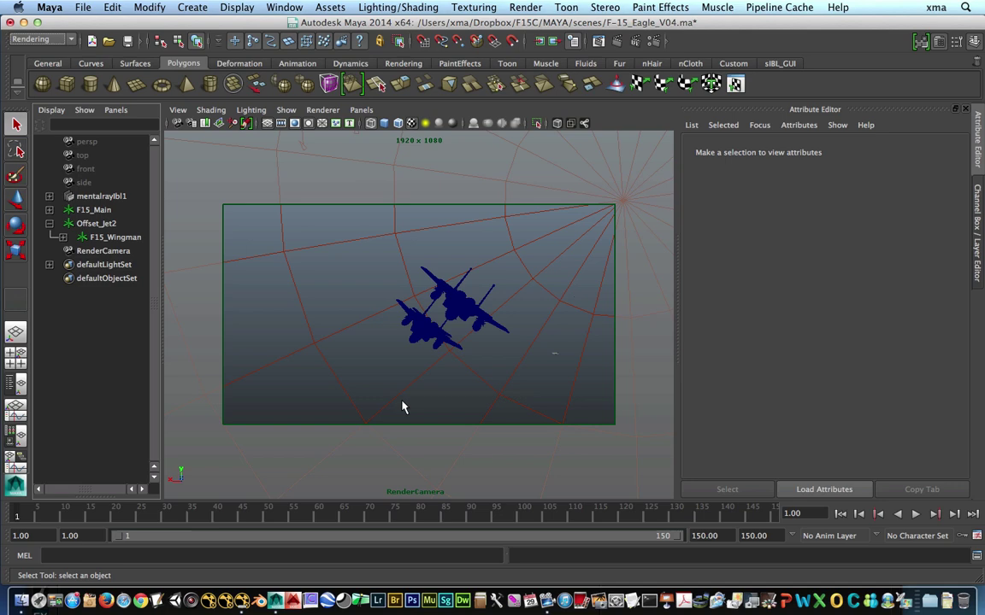
{"action": "left_click", "coordinate": [775, 9]}
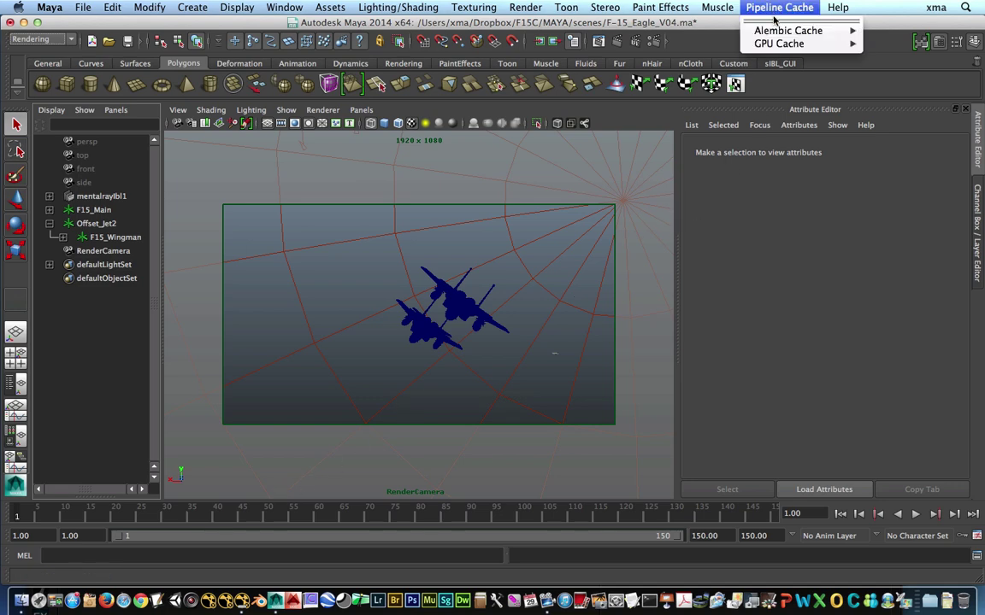
{"action": "mouse_move", "coordinate": [782, 30]}
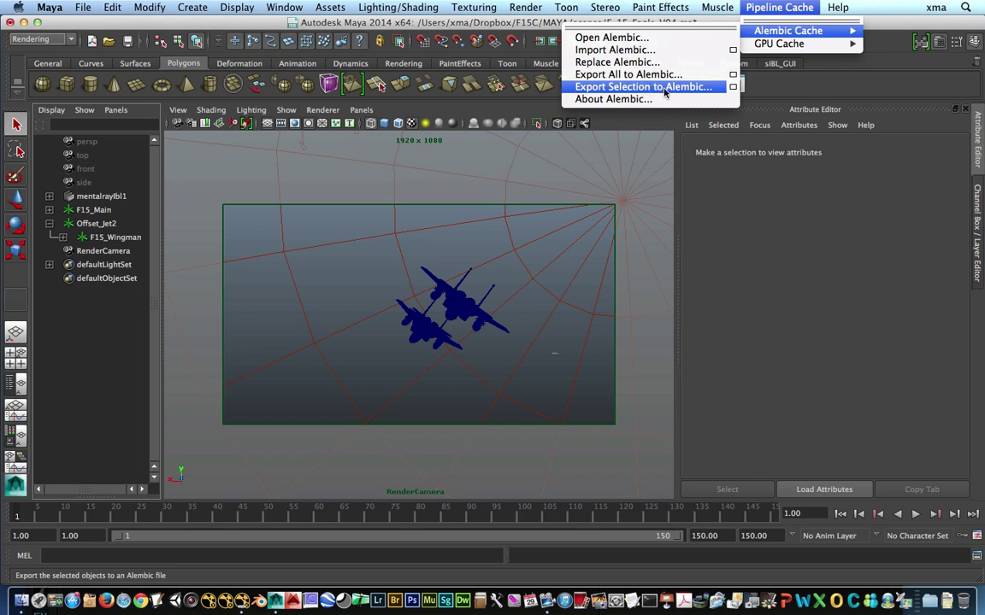
{"action": "left_click", "coordinate": [635, 331]}
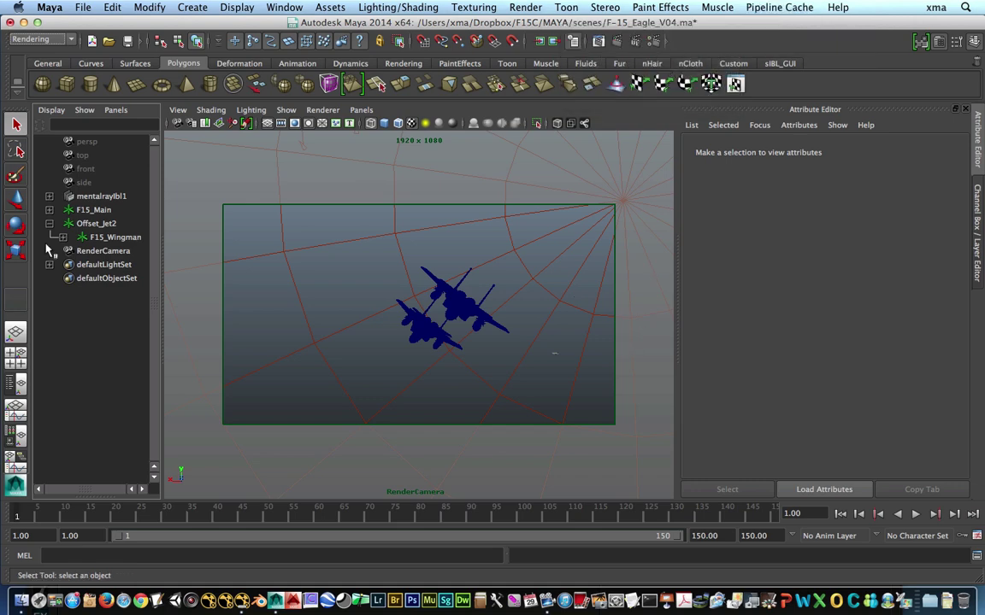
Select RenderCamera, F15_Main and Offset_Jet2 together in the Outliner, and collapse the Offset_Jet2 hierarchy.
{"action": "left_click", "coordinate": [101, 251]}
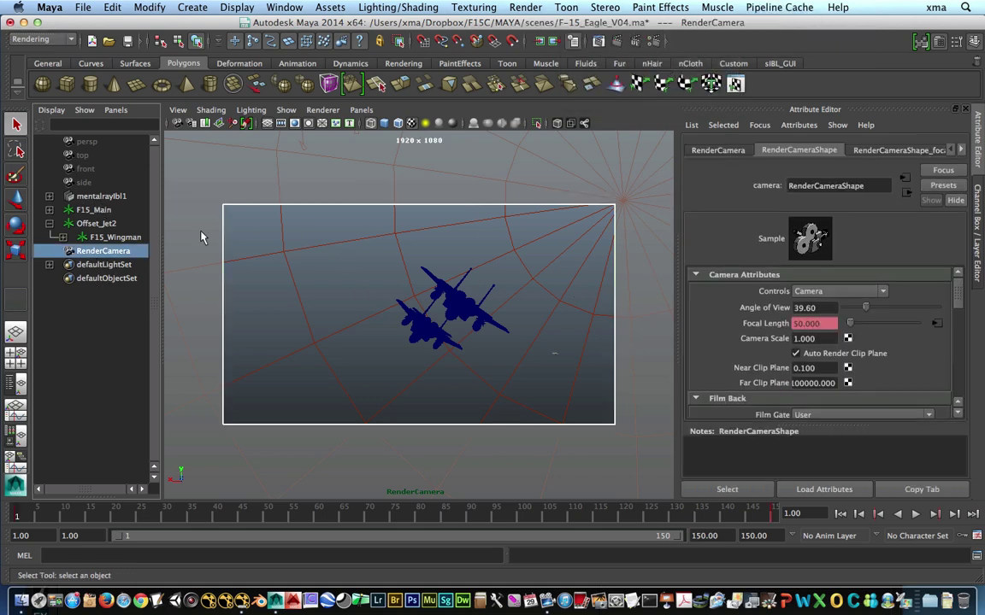
{"action": "left_click", "coordinate": [89, 210], "text": "ctrl"}
{"action": "left_click", "coordinate": [92, 224], "text": "ctrl"}
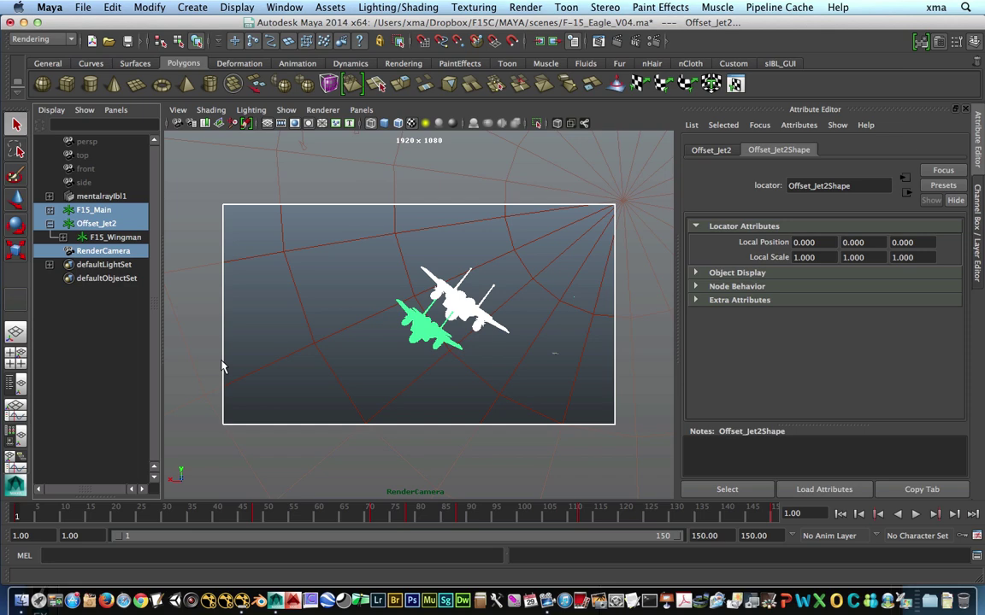
{"action": "left_click", "coordinate": [50, 223]}
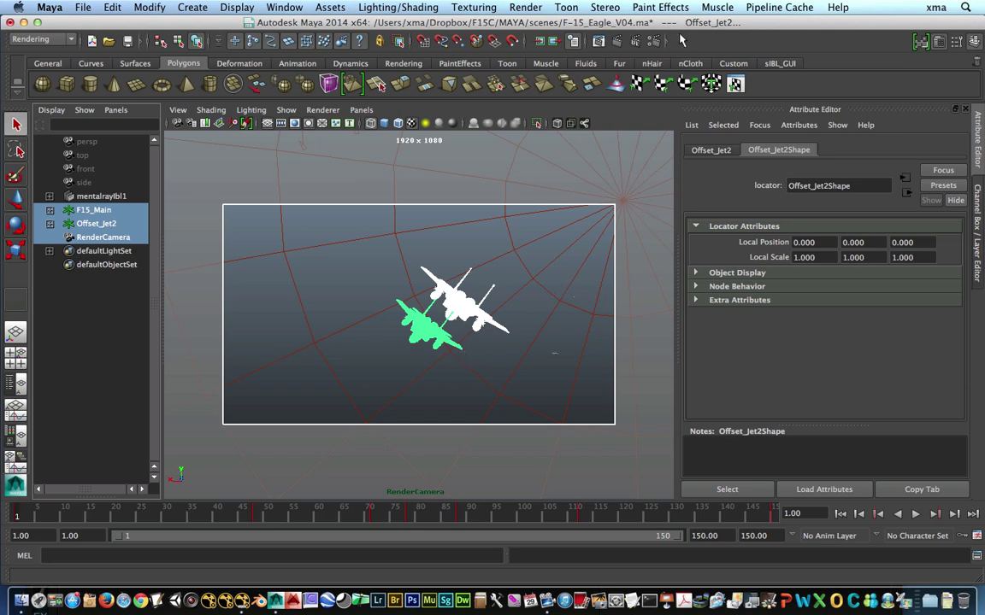
Open the options for exporting the selection to Alembic and review them from the cache time range down to the callbacks.
{"action": "left_click", "coordinate": [780, 9]}
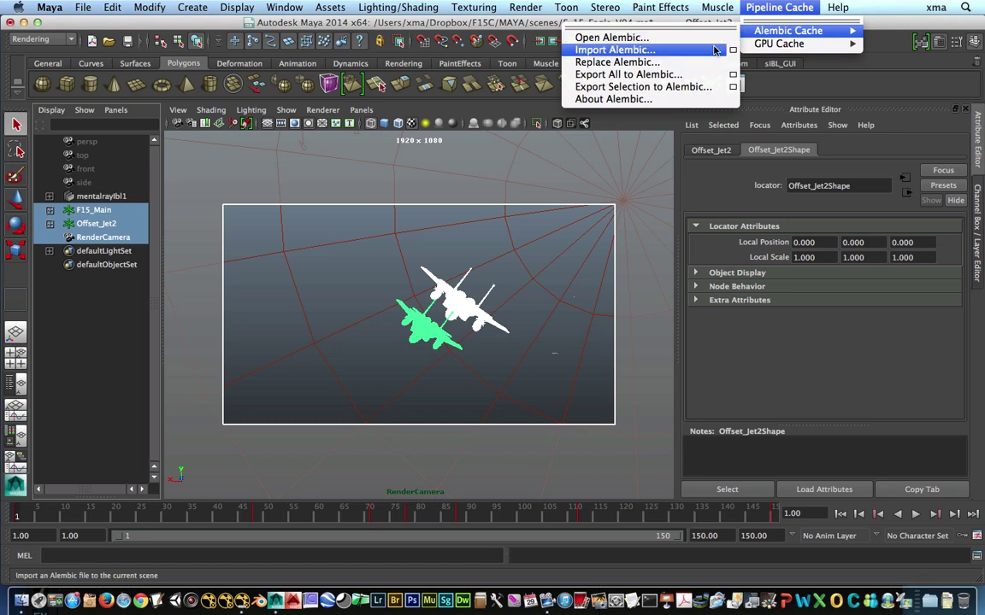
{"action": "left_click", "coordinate": [733, 87]}
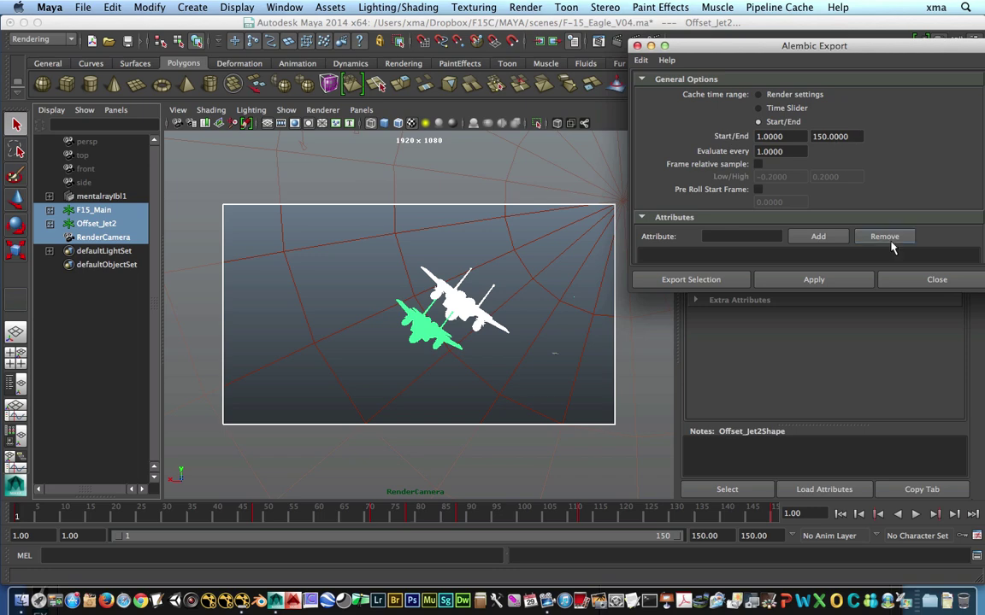
{"action": "left_click_drag", "start_coordinate": [763, 45], "coordinate": [689, 39]}
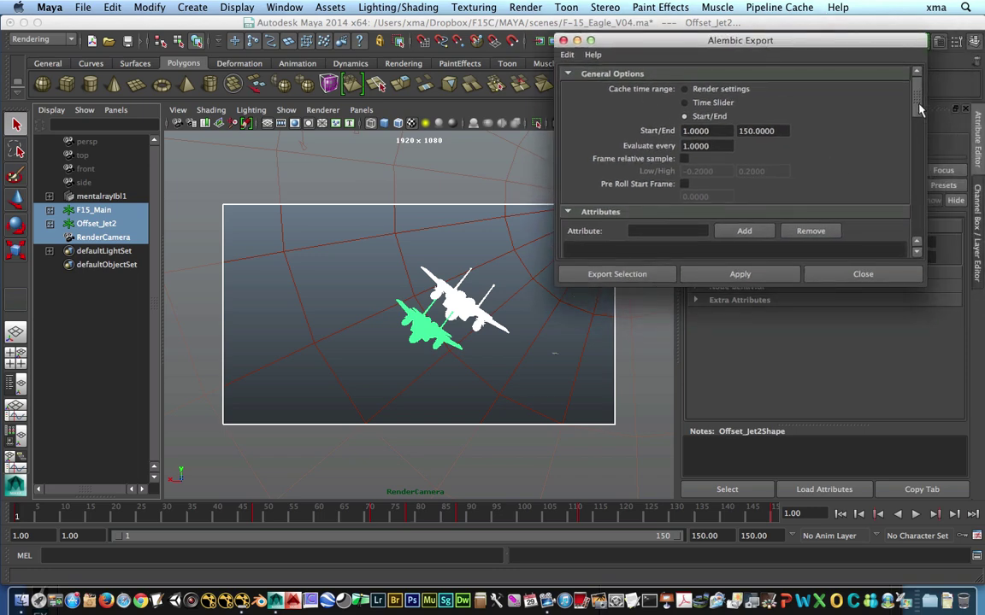
{"action": "scroll", "coordinate": [923, 219], "scroll_direction": "down", "scroll_amount": 10}
{"action": "scroll", "coordinate": [923, 218], "scroll_direction": "down", "scroll_amount": 2}
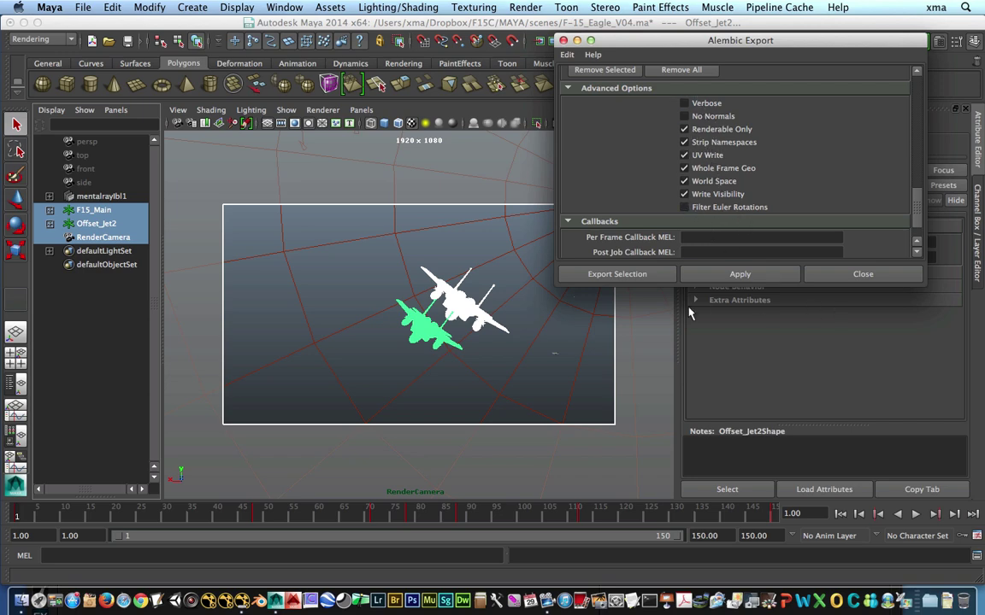
{"action": "scroll", "coordinate": [828, 193], "scroll_direction": "down", "scroll_amount": 2}
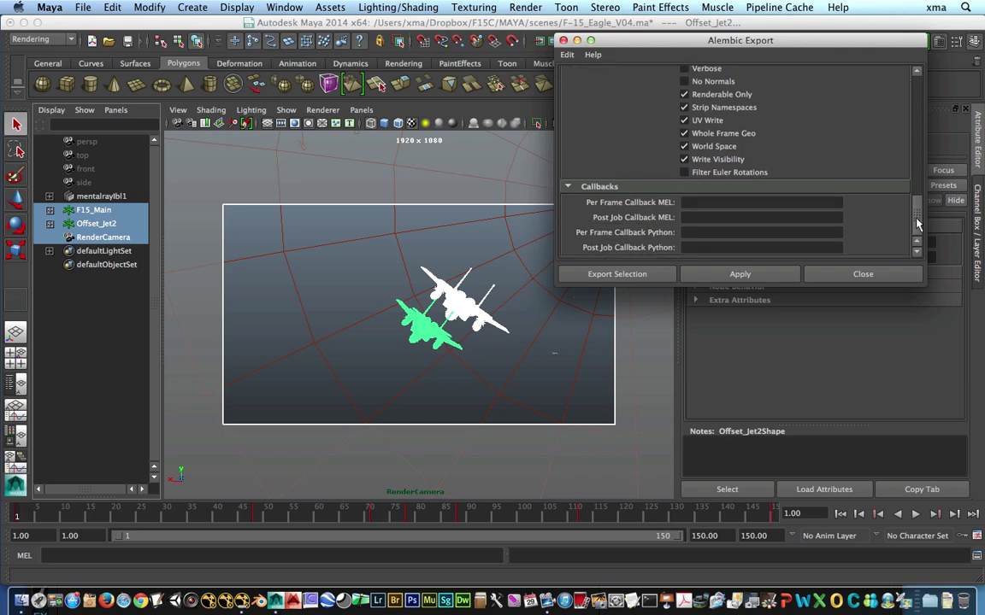
Export the selection as F15_Geo and Cam.abc into the project's cache/alembic folder, replacing the existing file.
{"action": "left_click", "coordinate": [617, 273]}
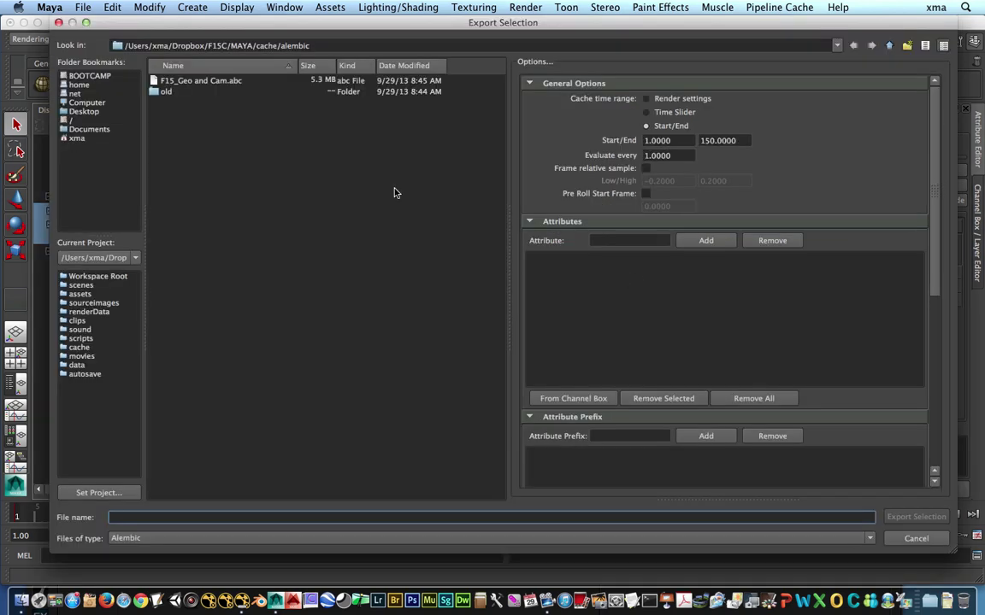
{"action": "left_click", "coordinate": [201, 81]}
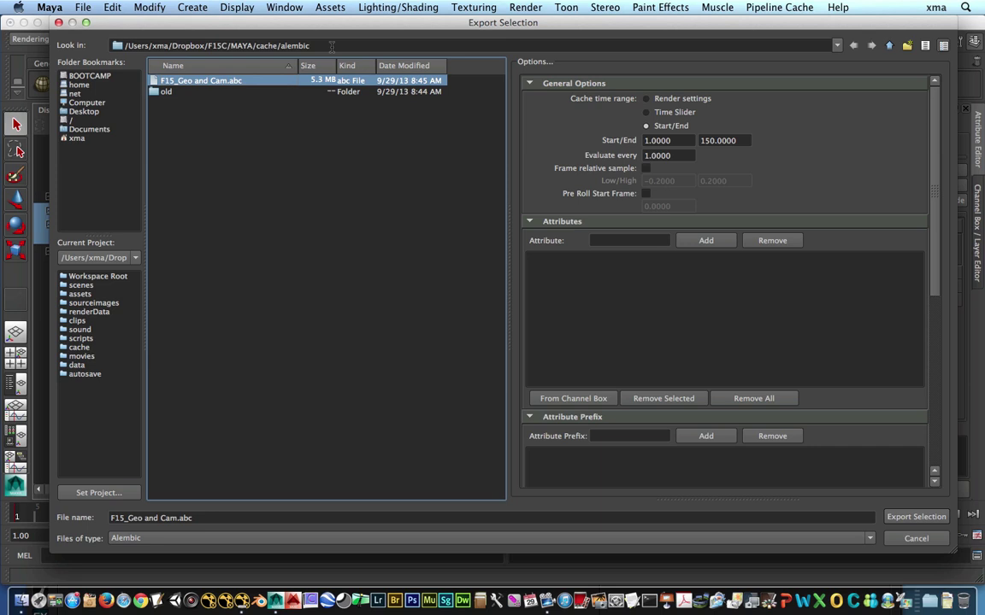
{"action": "left_click_drag", "start_coordinate": [331, 46], "coordinate": [122, 46]}
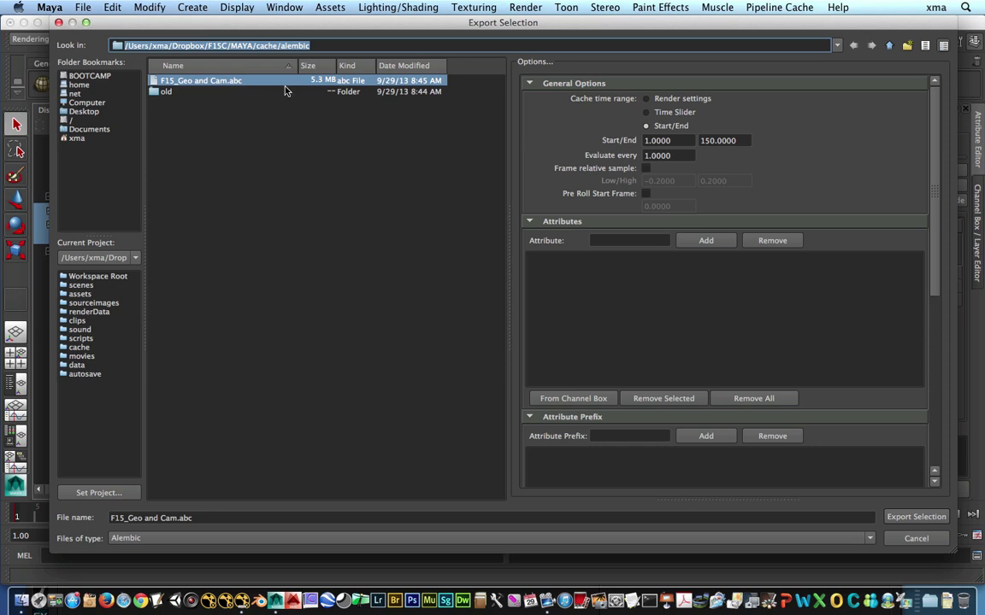
{"action": "left_click_drag", "start_coordinate": [318, 45], "coordinate": [264, 47]}
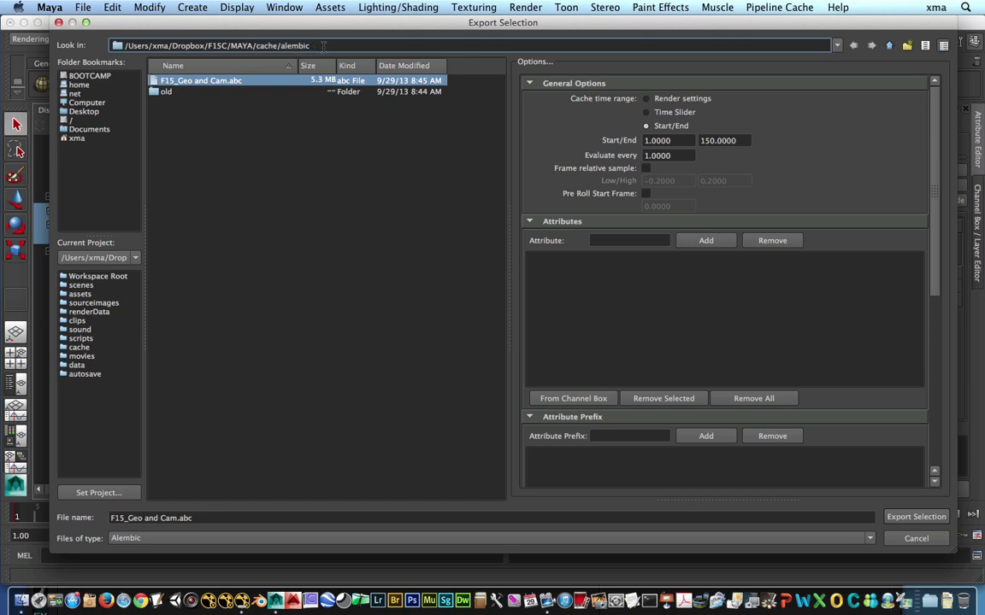
{"action": "double_click", "coordinate": [297, 47]}
{"action": "left_click", "coordinate": [166, 85]}
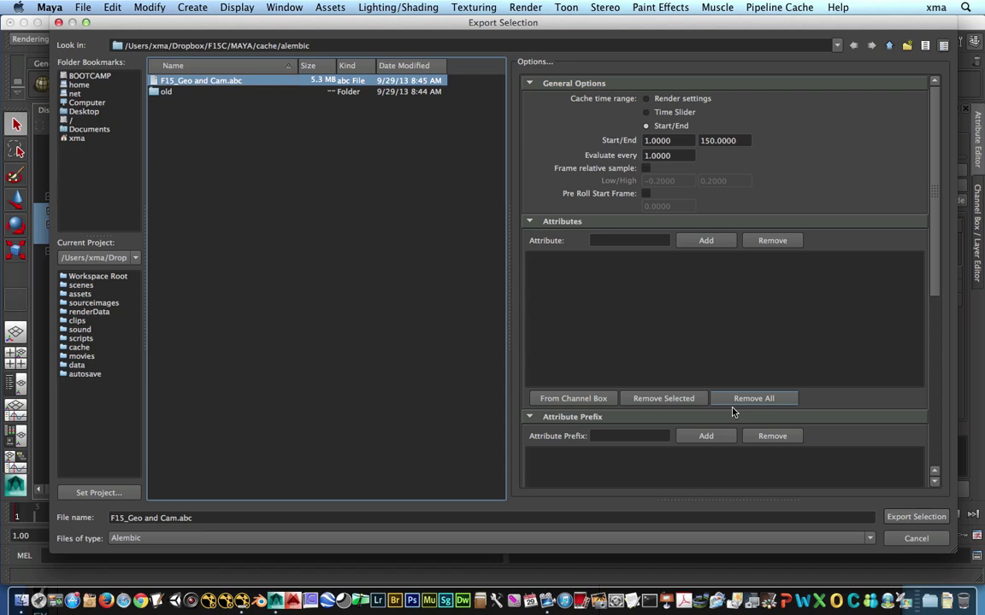
{"action": "left_click", "coordinate": [917, 517]}
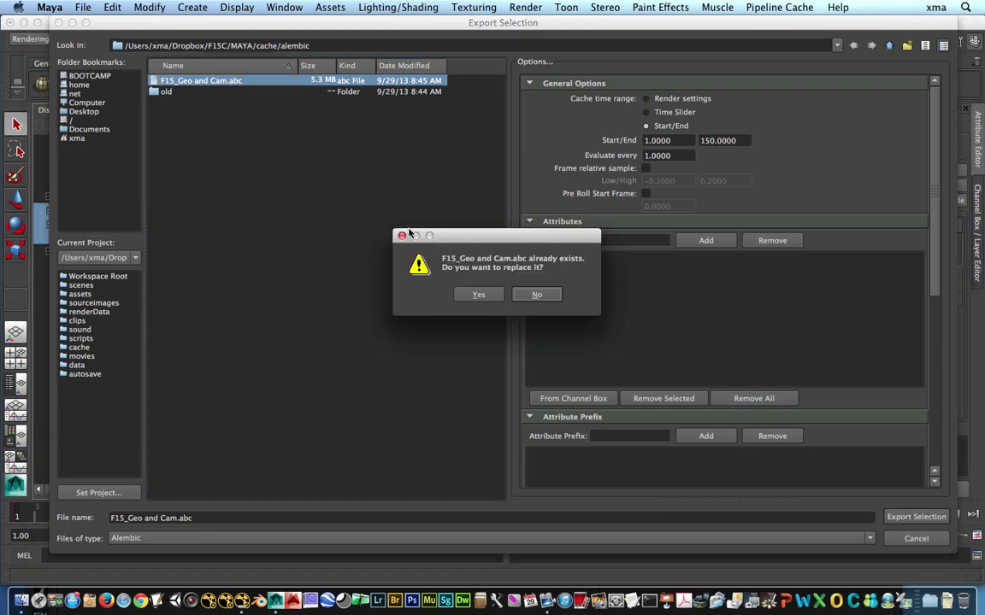
{"action": "left_click", "coordinate": [481, 296]}
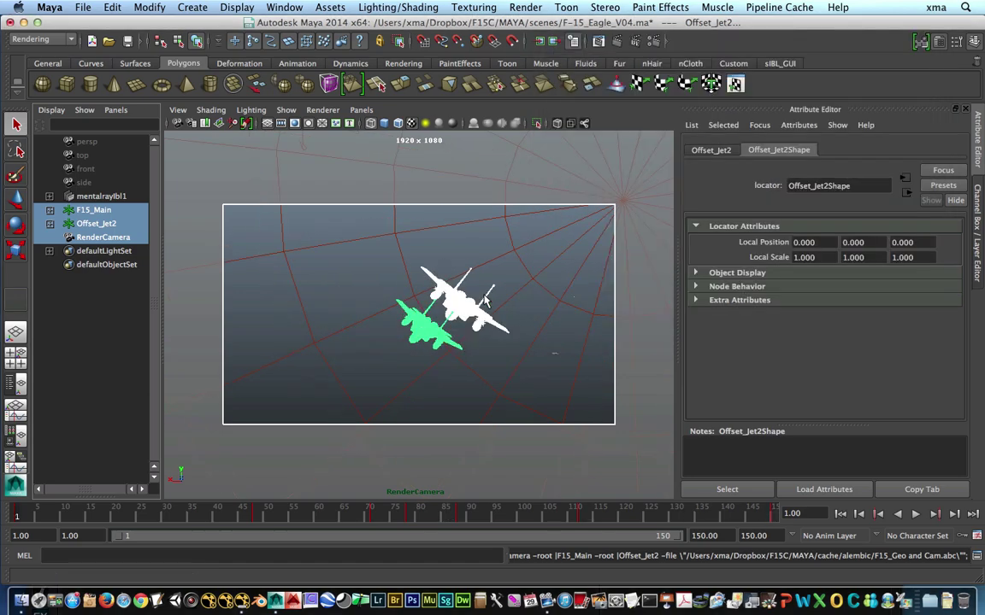
Minimize Maya, switch to Finder and check the details of F15_Geo and Cam.abc in the cache/alembic folder.
{"action": "left_click", "coordinate": [24, 22]}
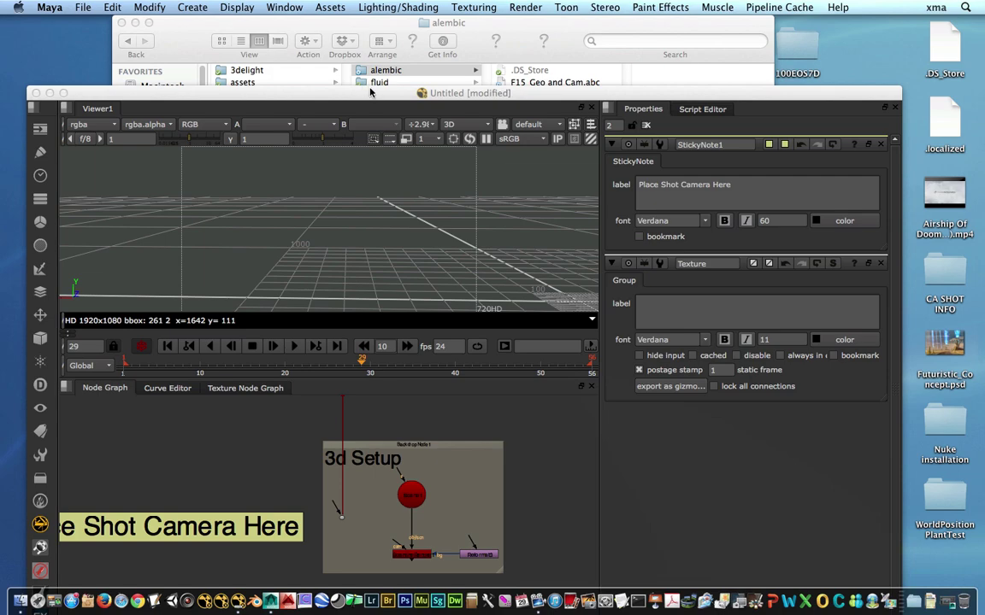
{"action": "left_click_drag", "start_coordinate": [371, 92], "coordinate": [368, 68]}
{"action": "left_click", "coordinate": [383, 30]}
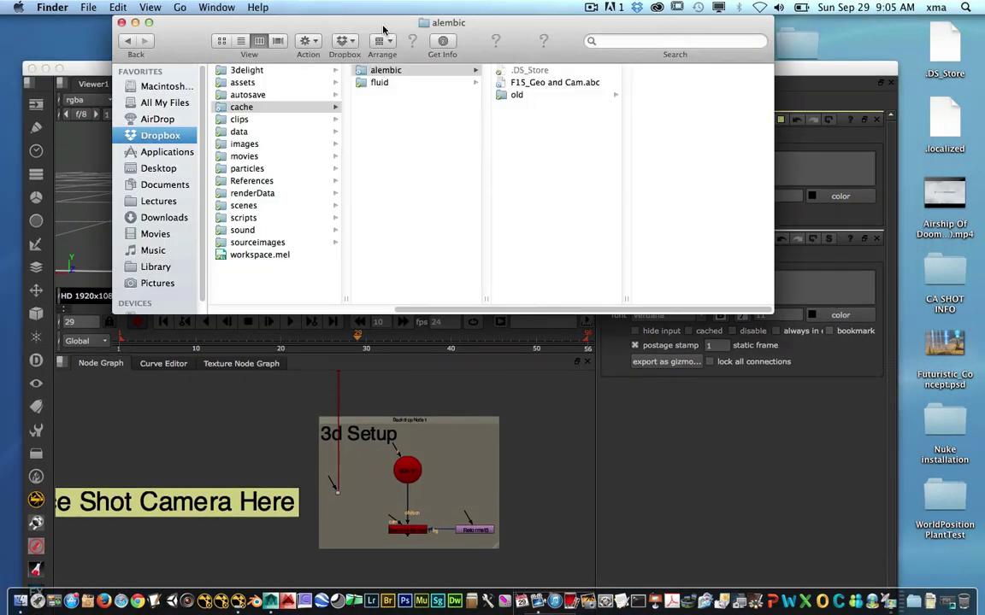
{"action": "left_click", "coordinate": [397, 96]}
{"action": "left_click", "coordinate": [376, 70]}
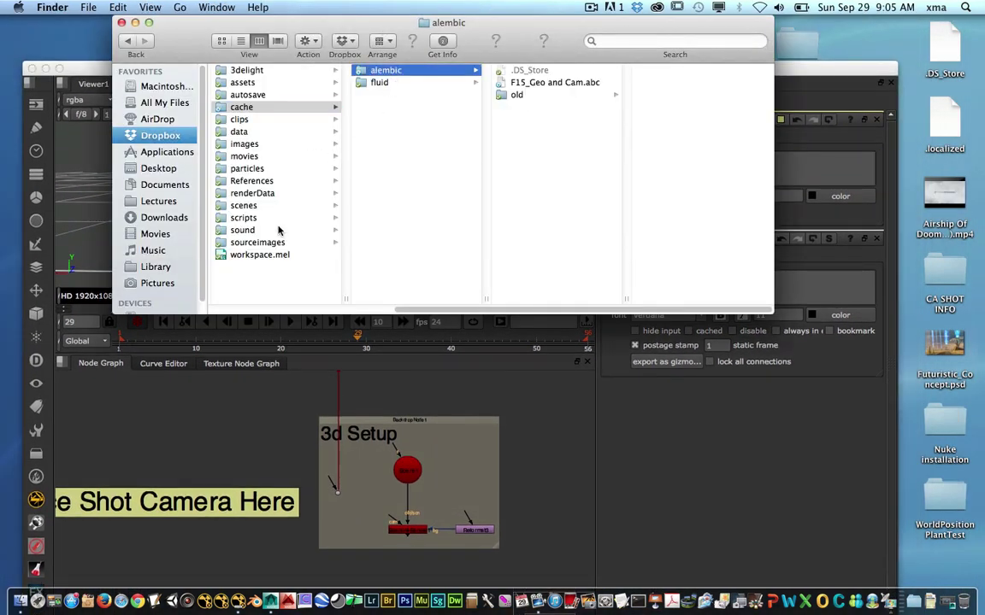
{"action": "left_click", "coordinate": [538, 83]}
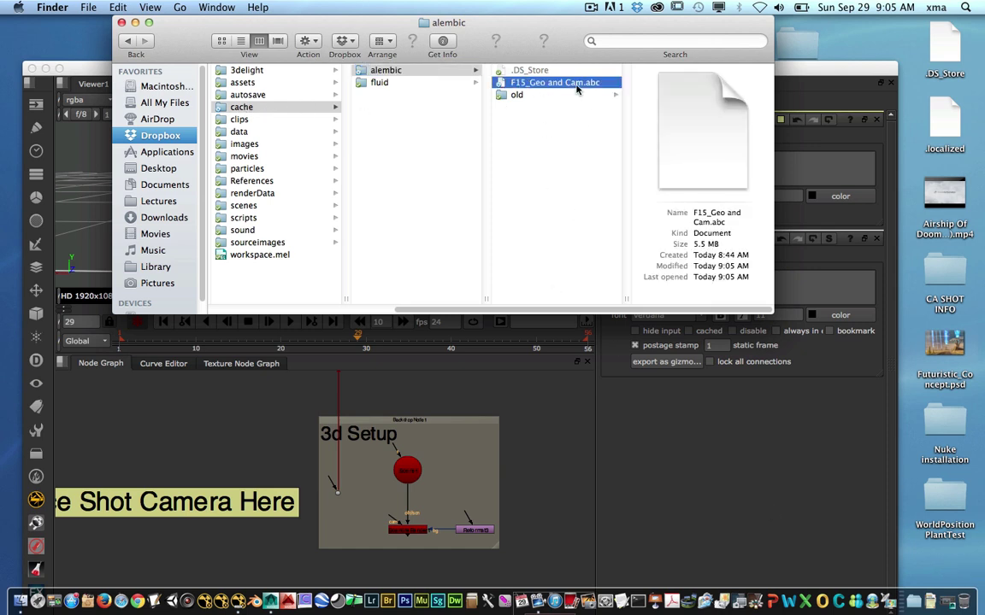
Switch to NukeX, move its window up and display the Read1 footage node in the viewer.
{"action": "left_click", "coordinate": [785, 71]}
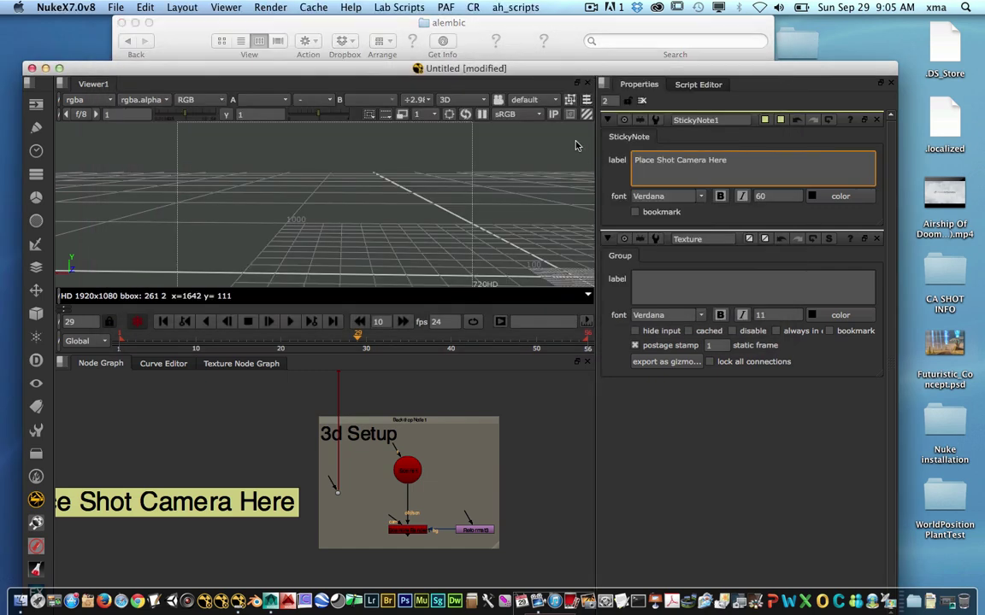
{"action": "left_click_drag", "start_coordinate": [461, 65], "coordinate": [531, 19]}
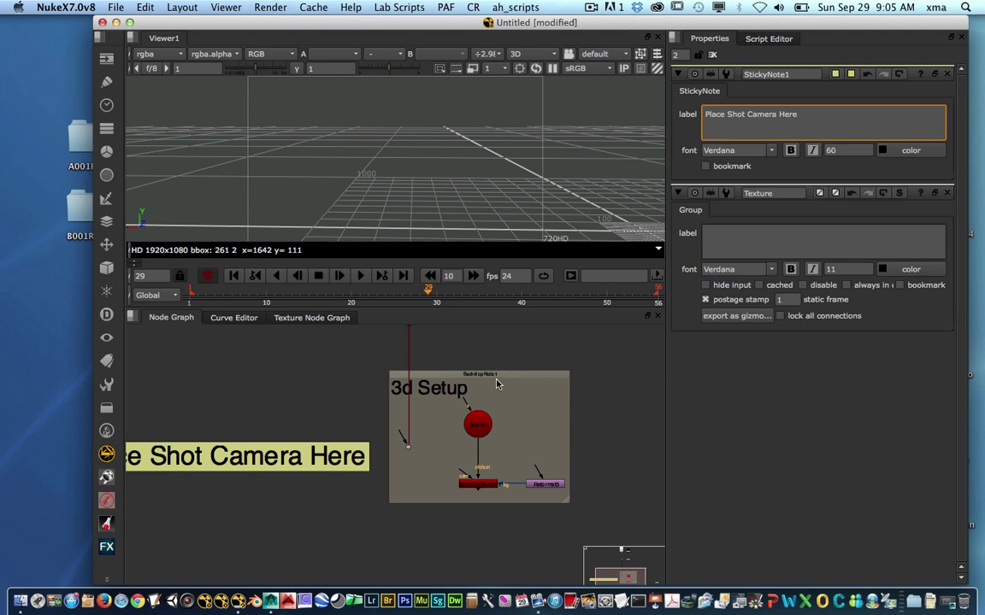
{"action": "middle_click_drag", "start_coordinate": [500, 363], "coordinate": [505, 416]}
{"action": "middle_click_drag", "start_coordinate": [469, 353], "coordinate": [501, 427]}
{"action": "mouse_move", "coordinate": [446, 330]}
{"action": "middle_mouse_down"}
{"action": "mouse_move", "coordinate": [497, 458]}
{"action": "mouse_move", "coordinate": [469, 492]}
{"action": "middle_mouse_up"}
{"action": "left_click_drag", "start_coordinate": [466, 423], "coordinate": [434, 436]}
{"action": "key", "text": "1"}
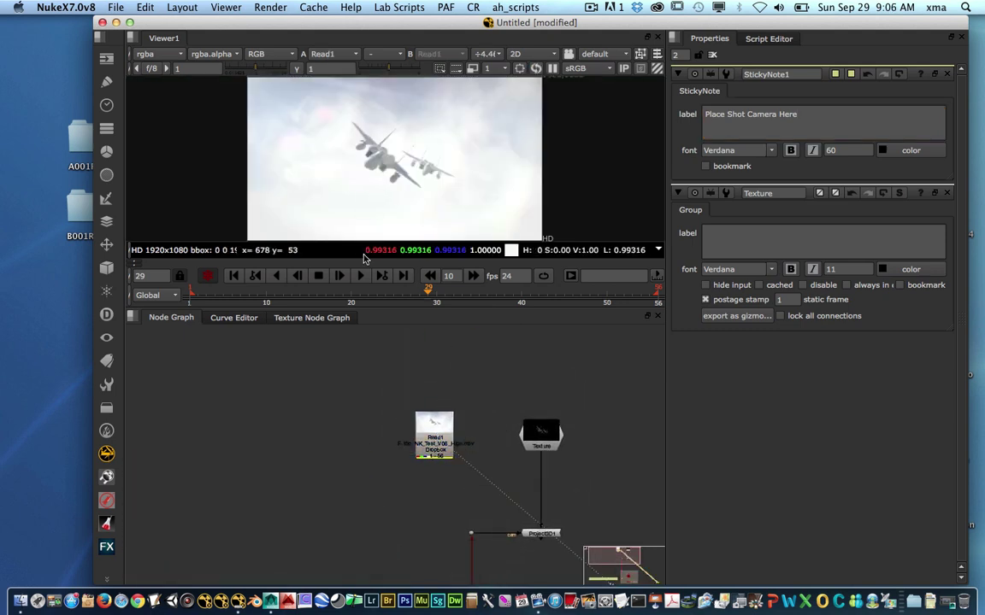
Play the Read1 footage, lower the viewer gamma to 0.7 and stop playback at frame 36.
{"action": "key", "text": "l"}
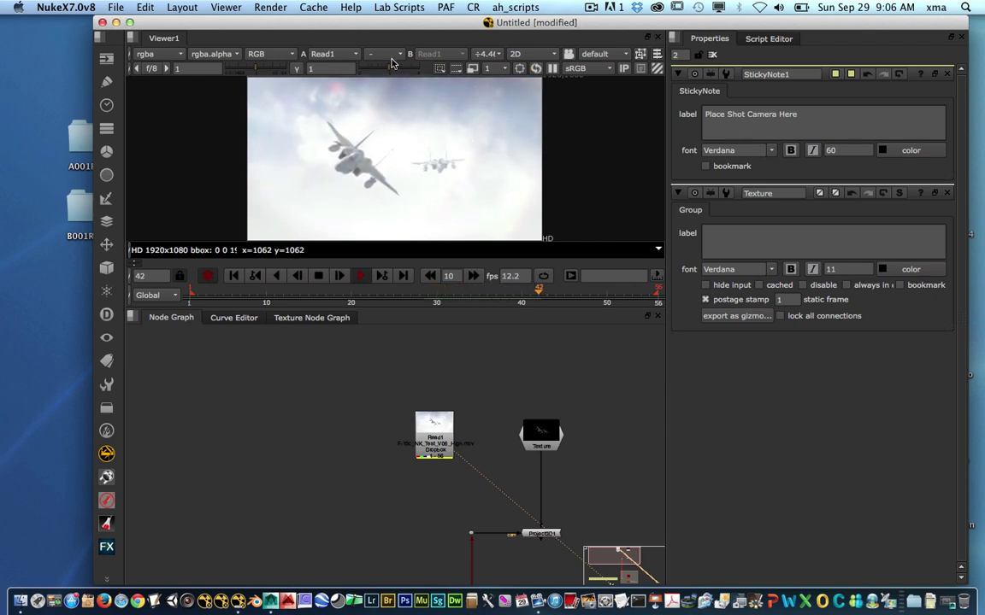
{"action": "left_click_drag", "start_coordinate": [387, 68], "coordinate": [384, 69]}
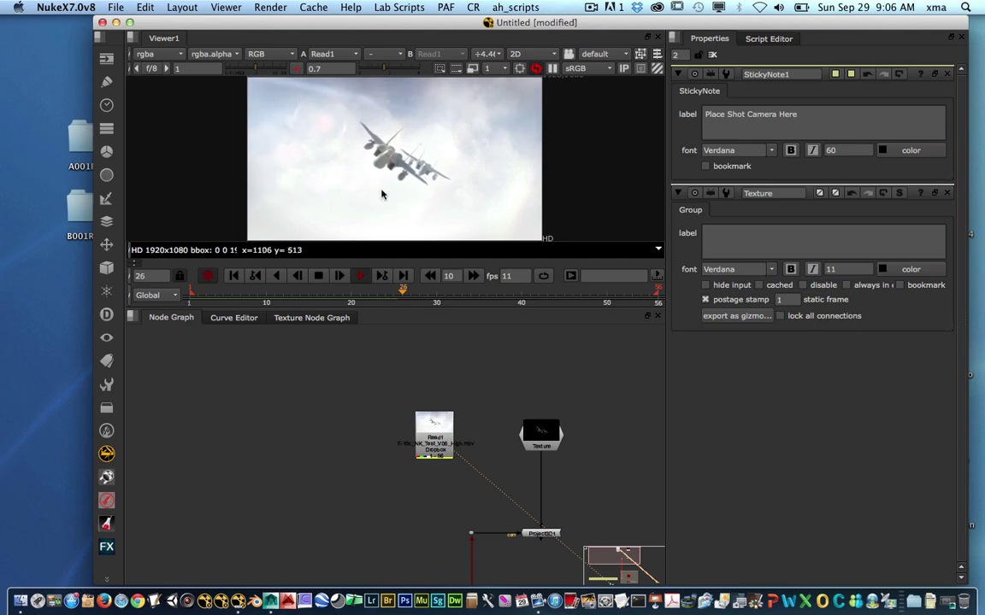
{"action": "key", "text": "k"}
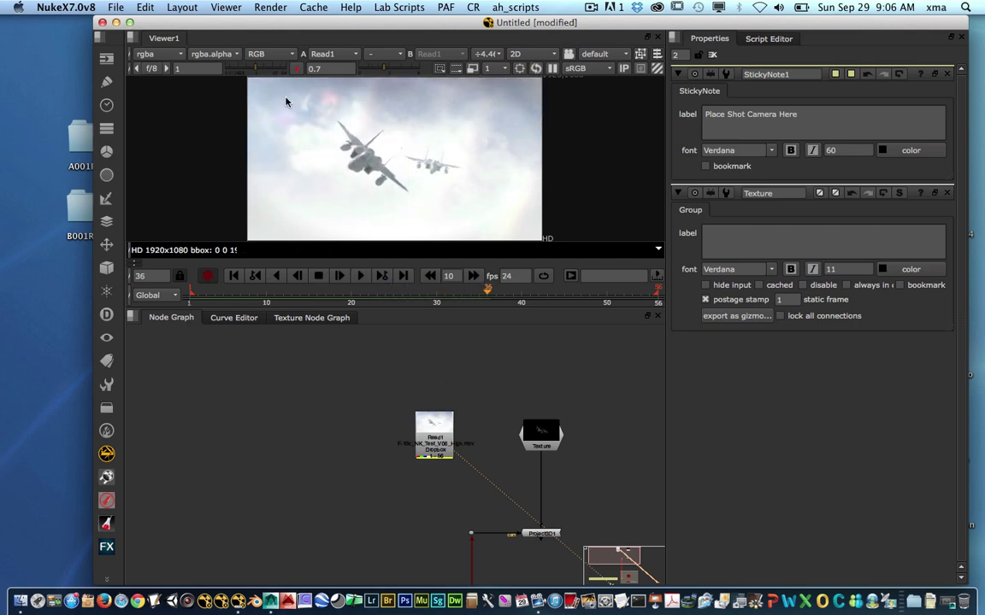
Enlarge the NukeX window to the full screen width and display the Project3D1 node in the viewer with gamma reset to 1.
{"action": "left_click", "coordinate": [130, 23]}
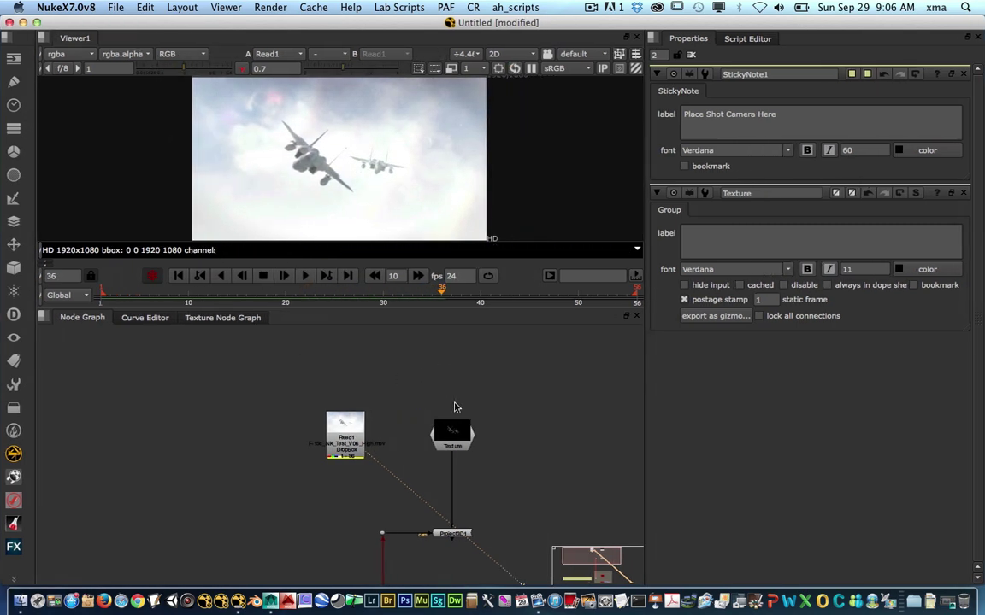
{"action": "middle_click_drag", "start_coordinate": [455, 407], "coordinate": [375, 327]}
{"action": "middle_click_drag", "start_coordinate": [359, 575], "coordinate": [362, 327]}
{"action": "middle_click_drag", "start_coordinate": [368, 495], "coordinate": [393, 575]}
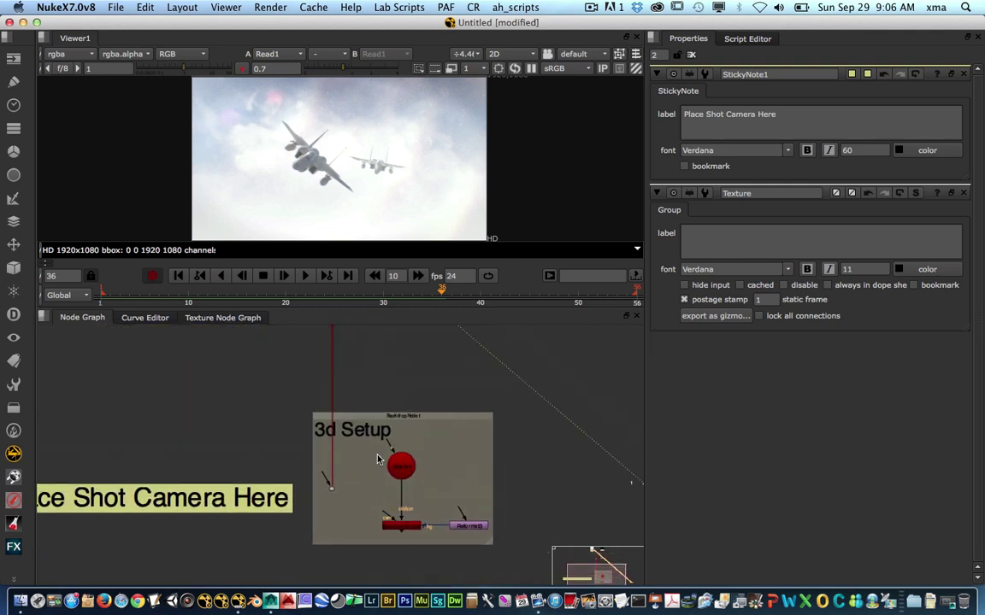
{"action": "middle_click_drag", "start_coordinate": [385, 347], "coordinate": [344, 489]}
{"action": "left_click", "coordinate": [357, 430]}
{"action": "key", "text": "1"}
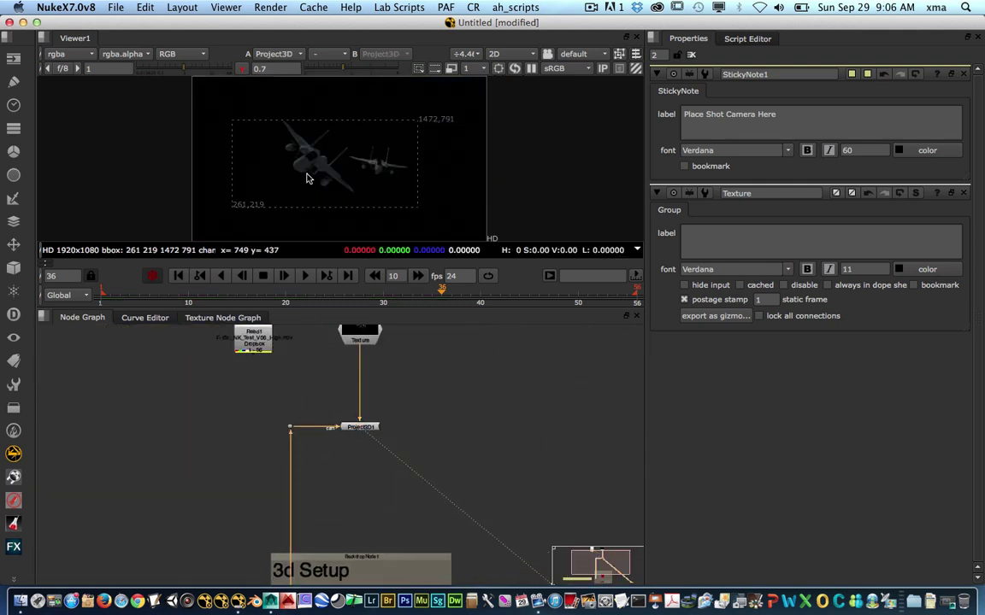
{"action": "scroll", "coordinate": [391, 405], "scroll_direction": "up", "scroll_amount": 2}
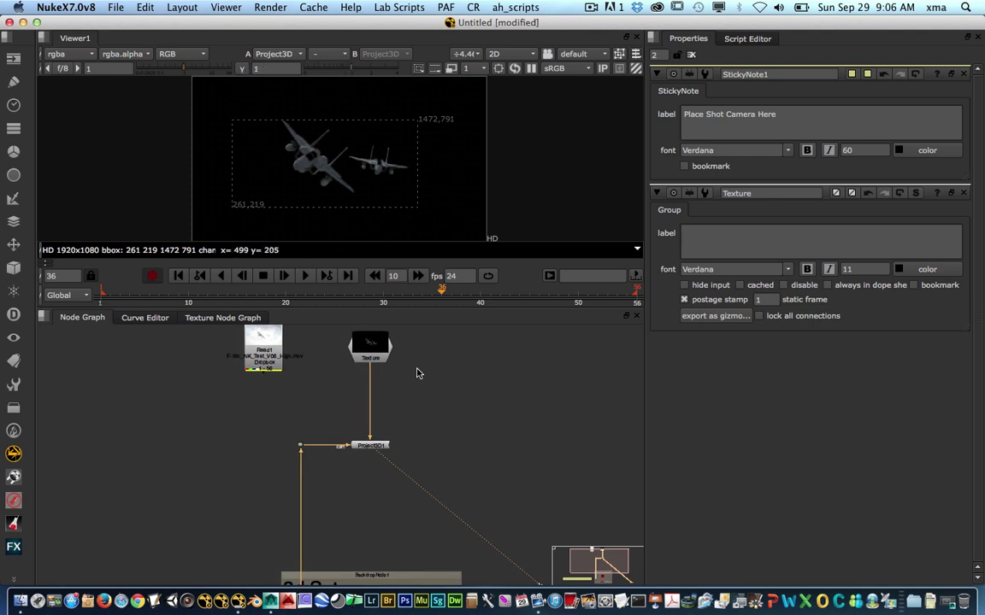
Start reading in a file near the 3d Setup backdrop and go to the bookmarked F15C folder.
{"action": "scroll", "coordinate": [431, 419], "scroll_direction": "down", "scroll_amount": 5}
{"action": "scroll", "coordinate": [399, 443], "scroll_direction": "up", "scroll_amount": 2}
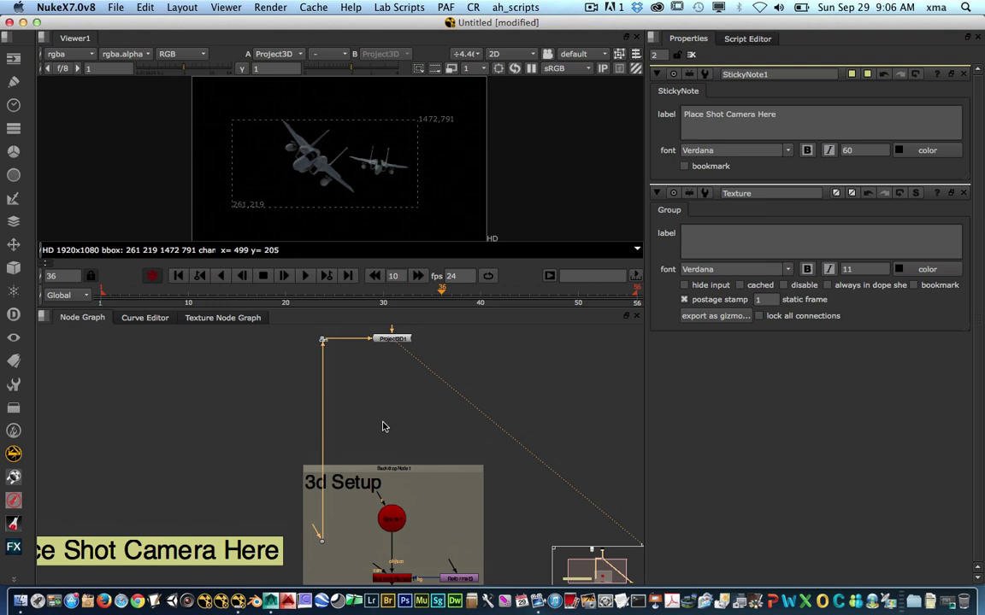
{"action": "scroll", "coordinate": [393, 431], "scroll_direction": "left", "scroll_amount": 2}
{"action": "scroll", "coordinate": [425, 422], "scroll_direction": "down", "scroll_amount": 1}
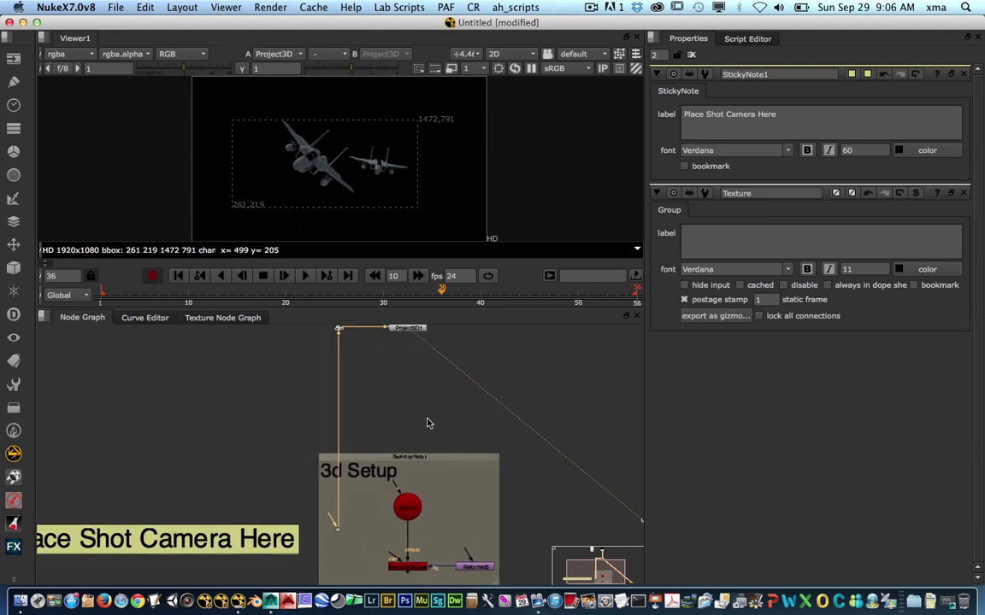
{"action": "scroll", "coordinate": [410, 410], "scroll_direction": "right", "scroll_amount": 2}
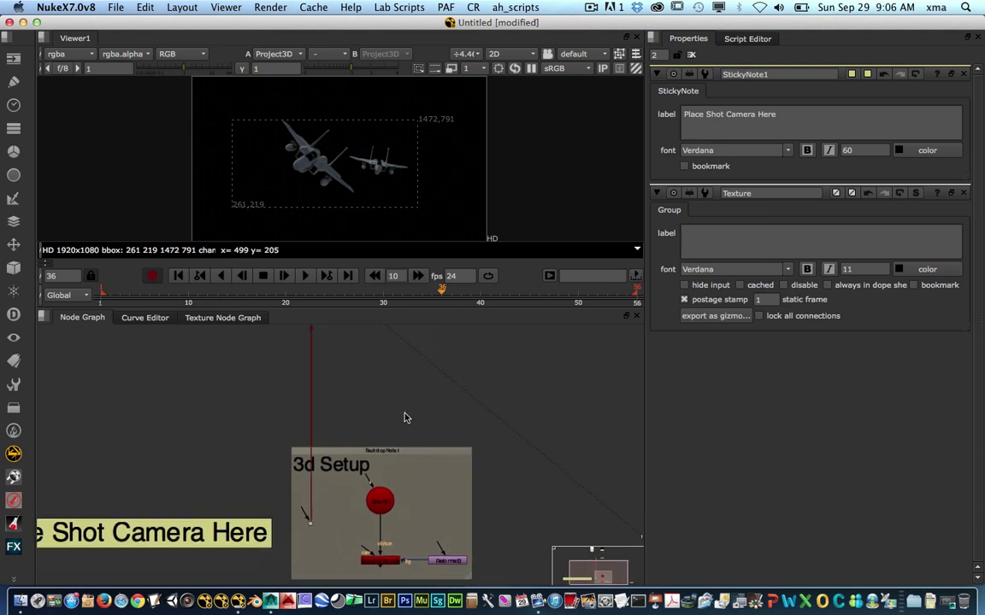
{"action": "key", "text": "r"}
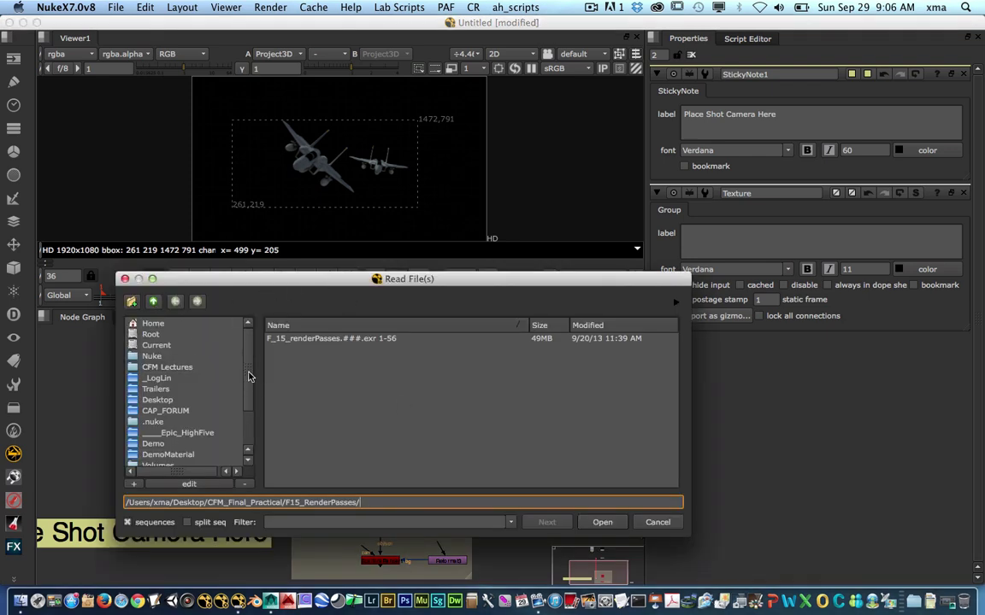
{"action": "scroll", "coordinate": [249, 377], "scroll_direction": "down", "scroll_amount": 3}
{"action": "left_click", "coordinate": [171, 454]}
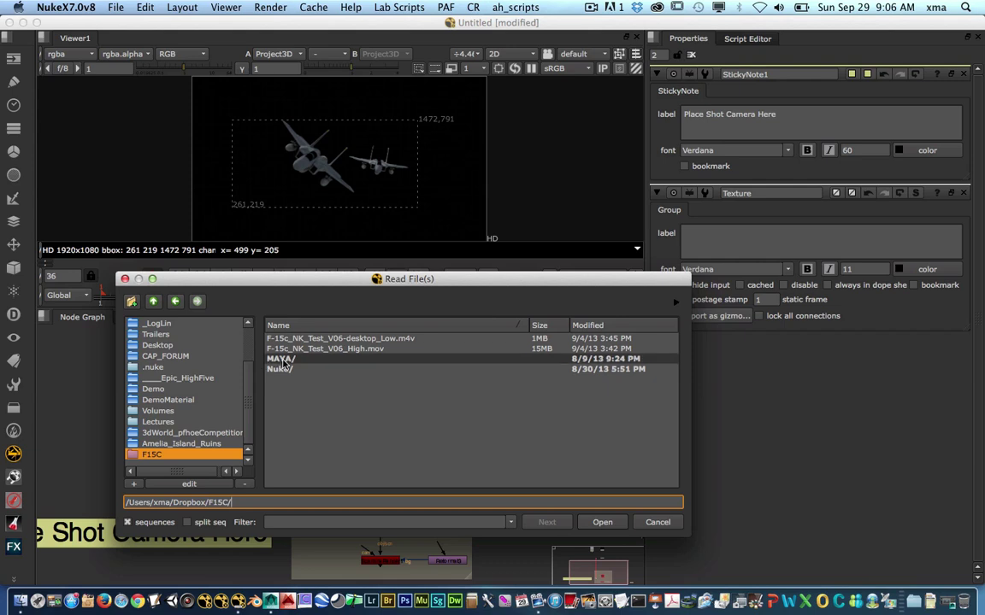
Open F15_Geo and Cam.abc from the MAYA/cache/alembic folder.
{"action": "double_click", "coordinate": [285, 360]}
{"action": "left_click", "coordinate": [291, 369]}
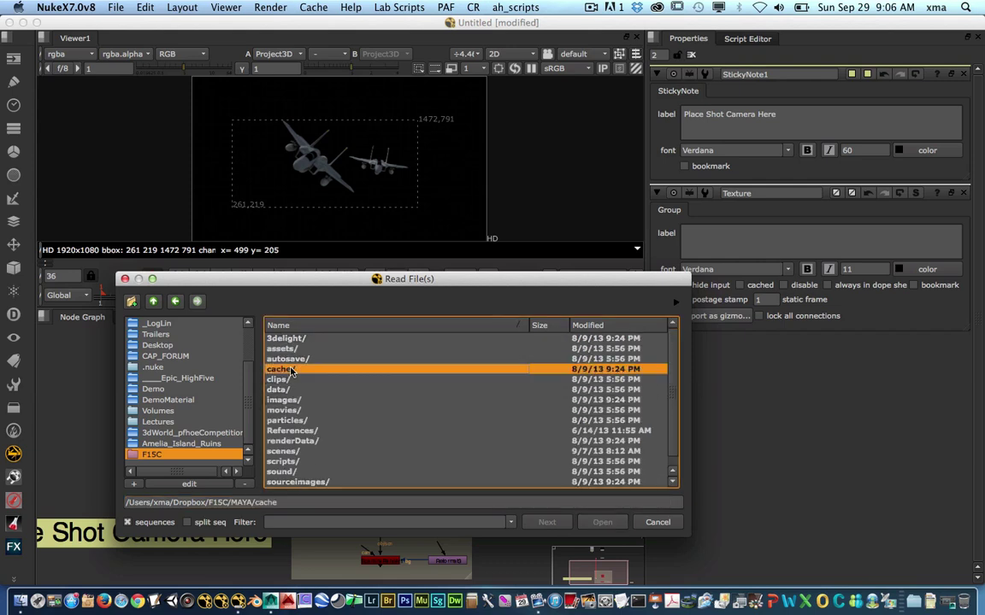
{"action": "double_click", "coordinate": [290, 369]}
{"action": "double_click", "coordinate": [284, 339]}
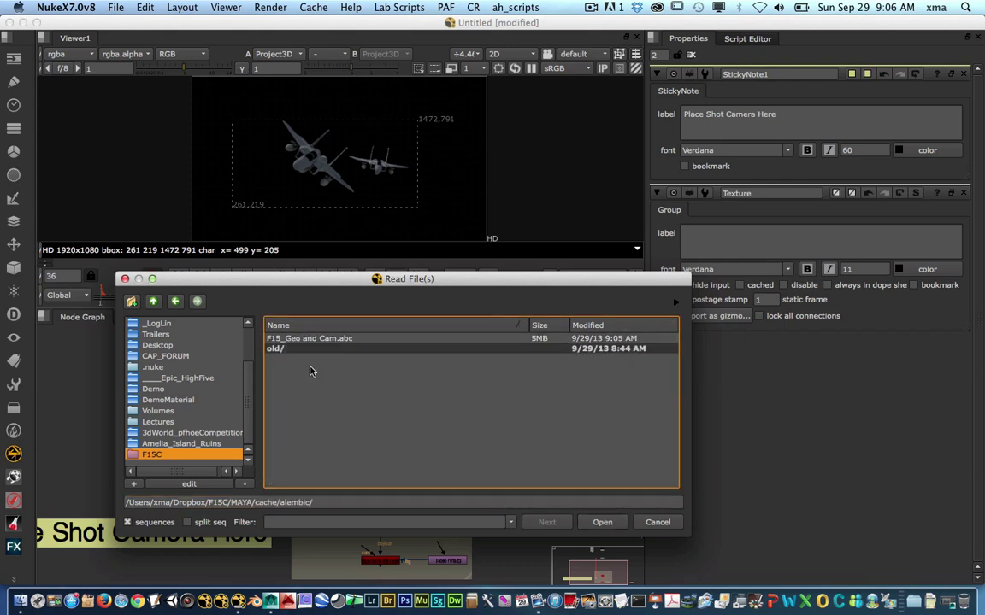
{"action": "left_click", "coordinate": [282, 338]}
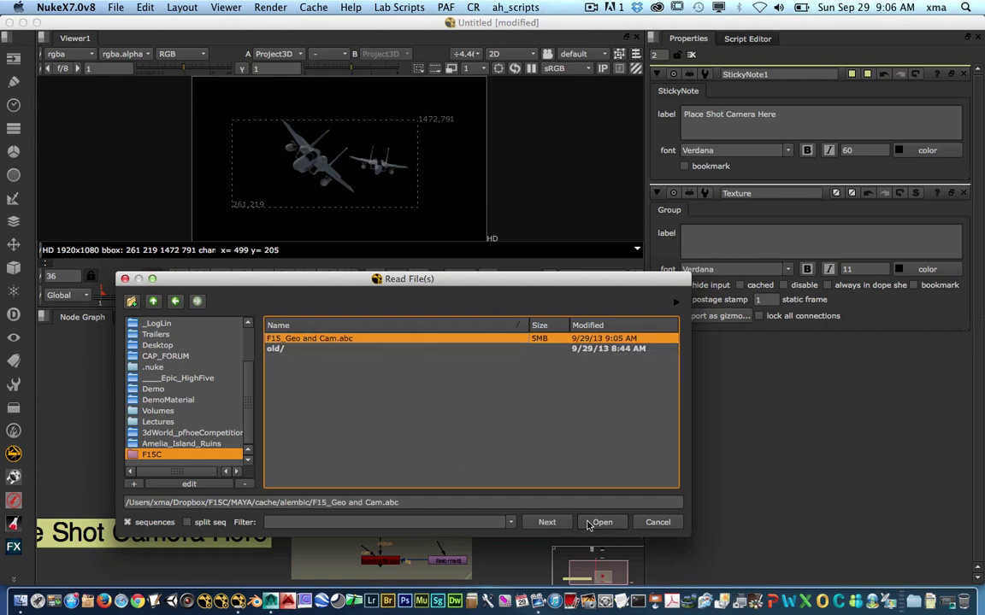
{"action": "left_click", "coordinate": [602, 523]}
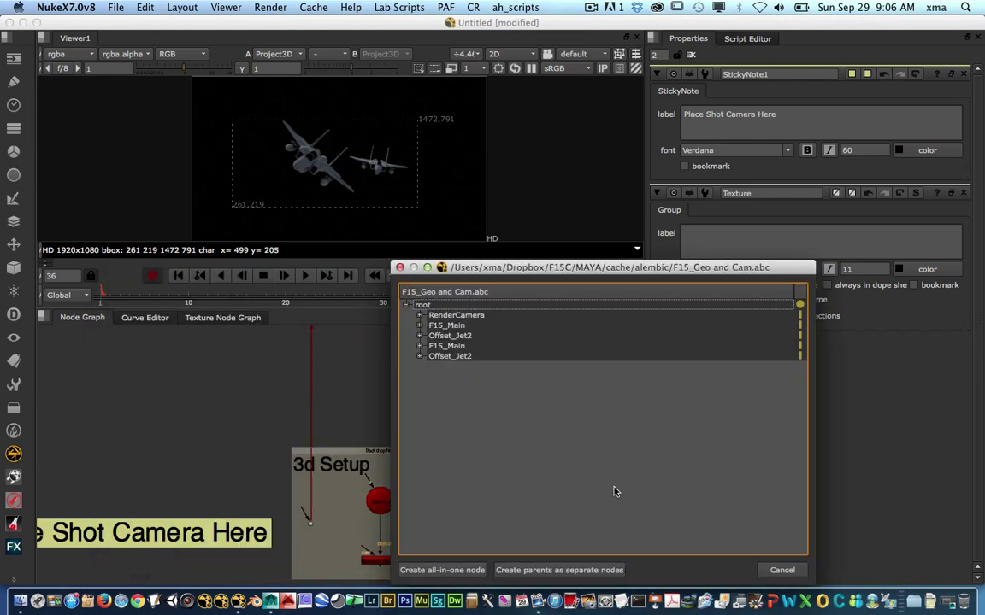
Exclude RenderCamera from the Alembic import and create the remaining items as an all-in-one node.
{"action": "left_click_drag", "start_coordinate": [501, 267], "coordinate": [367, 77]}
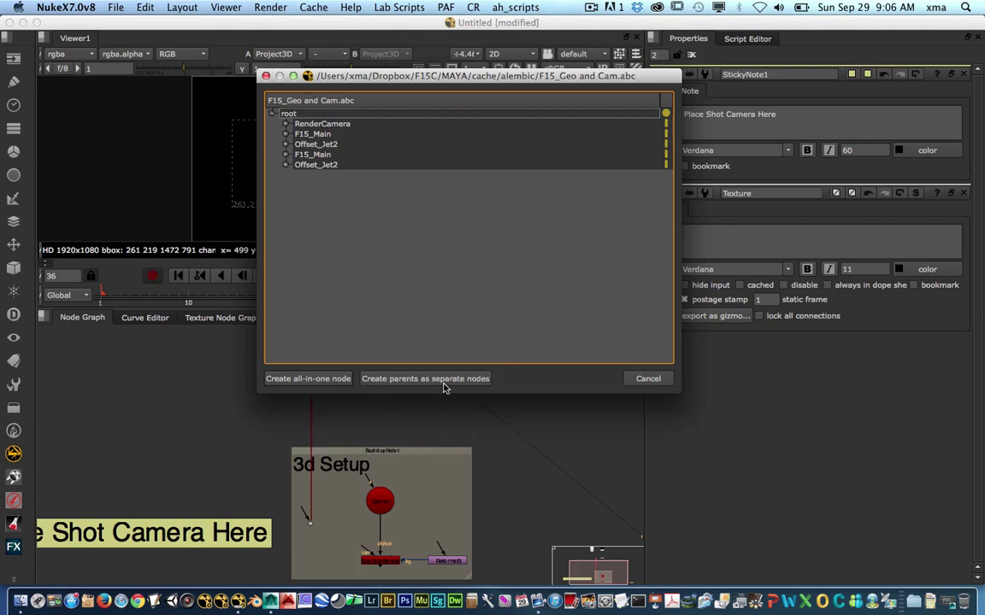
{"action": "left_click", "coordinate": [667, 125]}
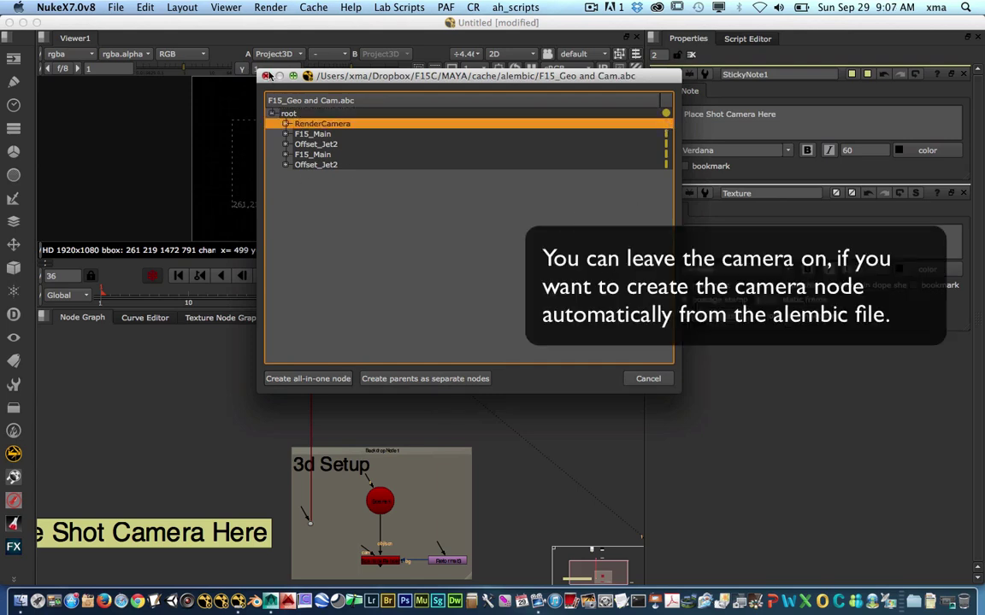
{"action": "left_click_drag", "start_coordinate": [358, 79], "coordinate": [360, 91]}
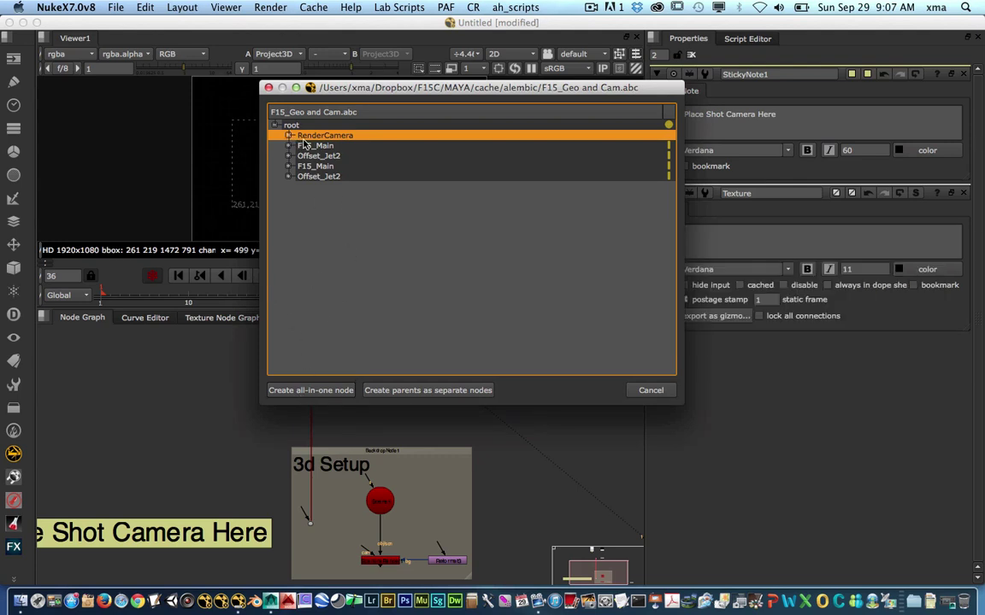
{"action": "left_click", "coordinate": [310, 391]}
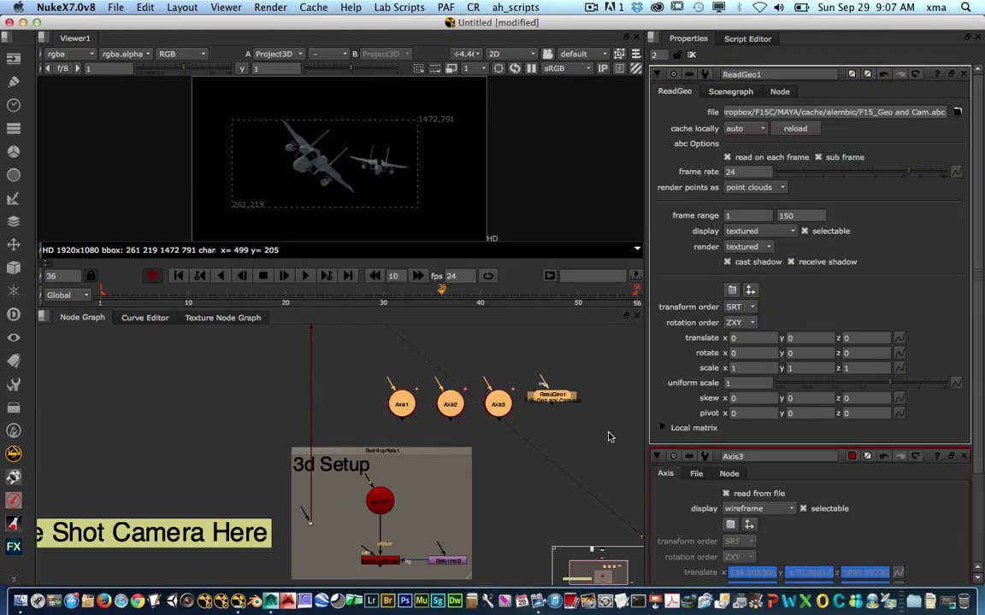
Delete the three imported Axis nodes and move ReadGeo1 directly above the 3d Setup backdrop.
{"action": "left_click_drag", "start_coordinate": [373, 359], "coordinate": [512, 433]}
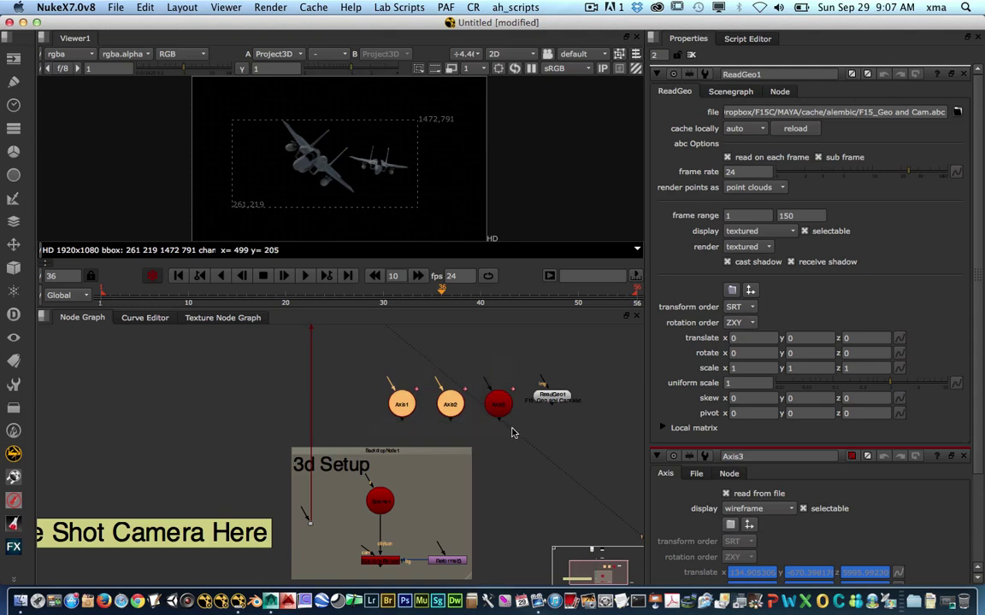
{"action": "key", "text": "Delete"}
{"action": "left_click", "coordinate": [501, 403]}
{"action": "key", "text": "Delete"}
{"action": "left_click_drag", "start_coordinate": [551, 396], "coordinate": [384, 394]}
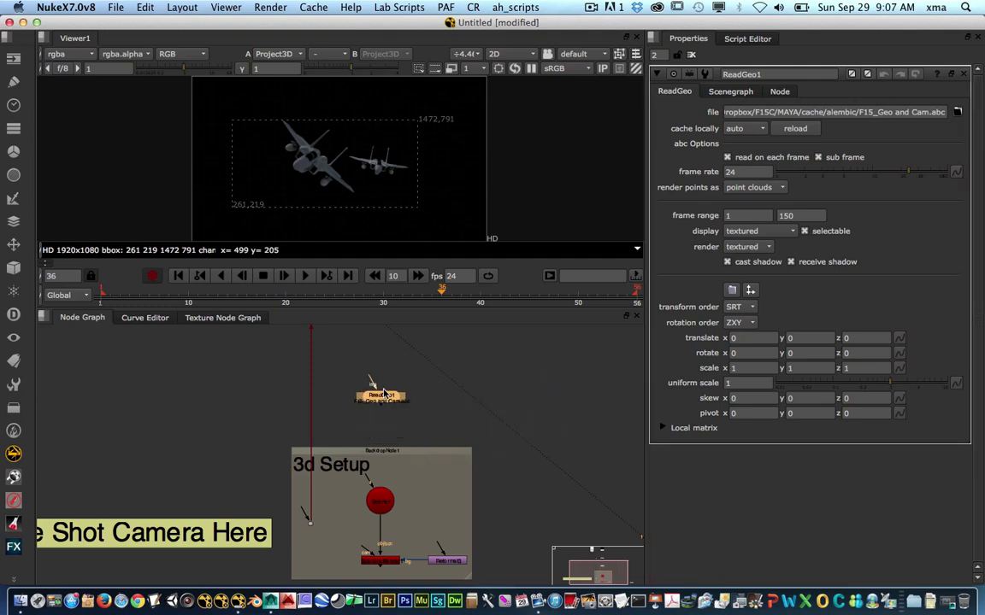
Display ReadGeo1 in the 3D viewer and play the jets' animation while examining them from several angles.
{"action": "middle_click_drag", "start_coordinate": [419, 391], "coordinate": [405, 489]}
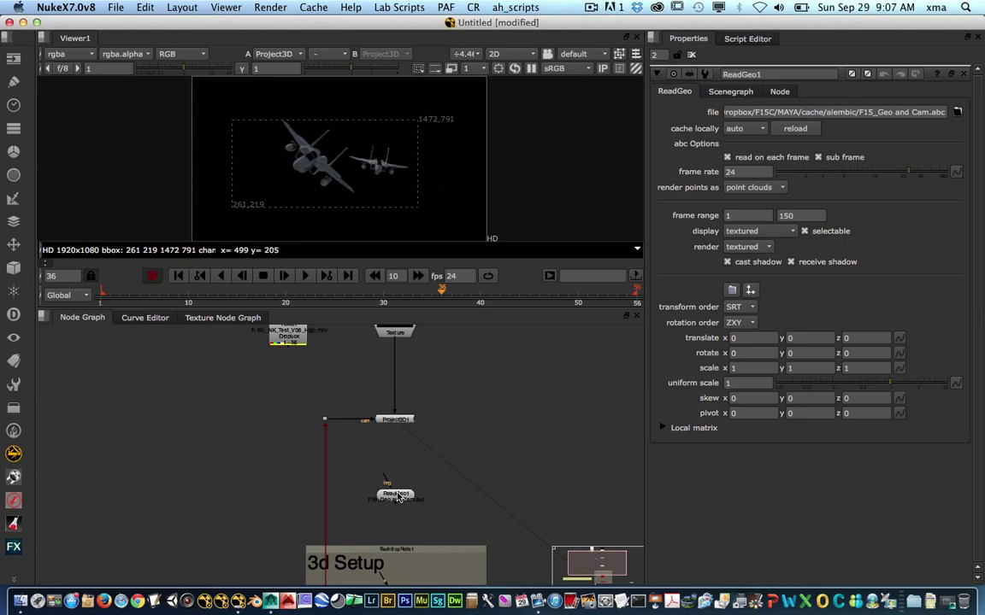
{"action": "left_click", "coordinate": [396, 496]}
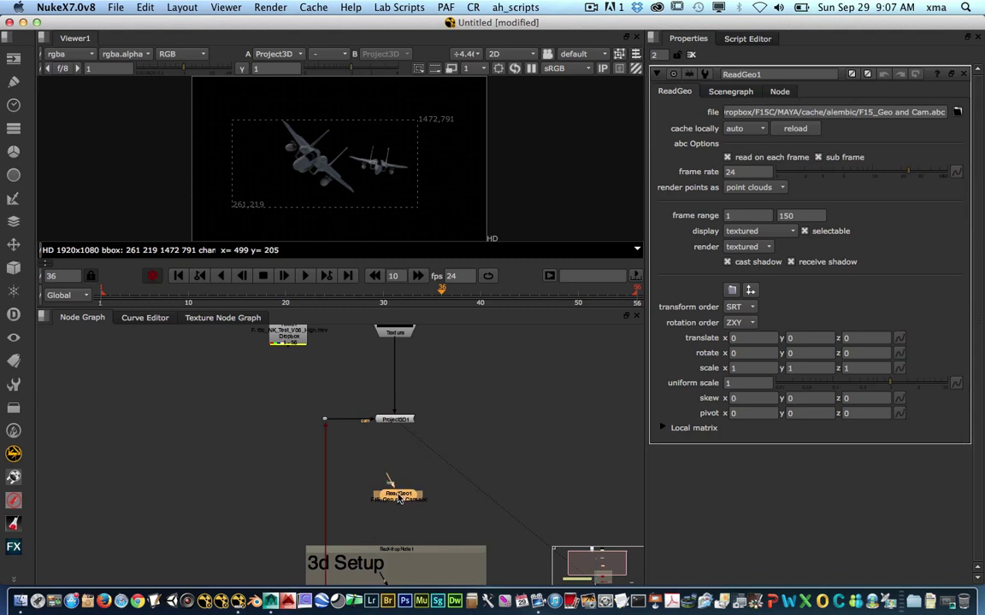
{"action": "key", "text": "1"}
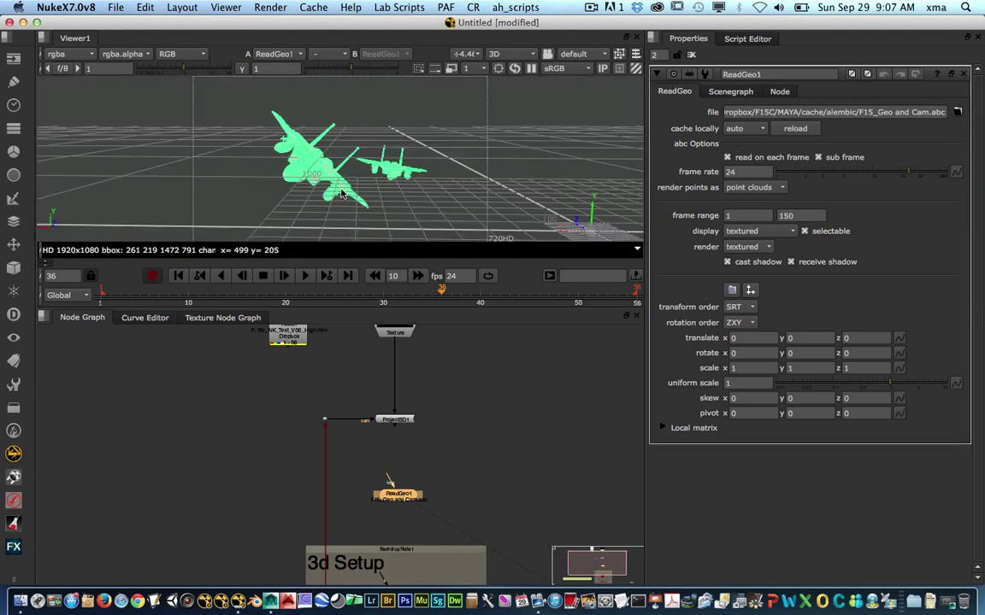
{"action": "left_click_drag", "start_coordinate": [454, 163], "coordinate": [376, 218], "text": "ctrl"}
{"action": "left_click", "coordinate": [305, 276]}
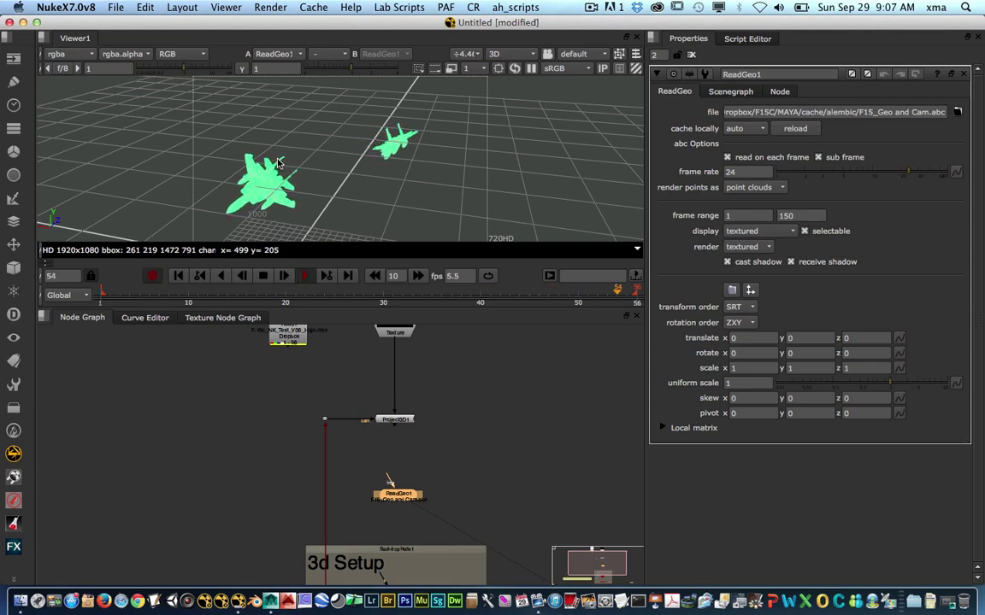
{"action": "left_click_drag", "start_coordinate": [444, 189], "coordinate": [347, 183], "text": "super"}
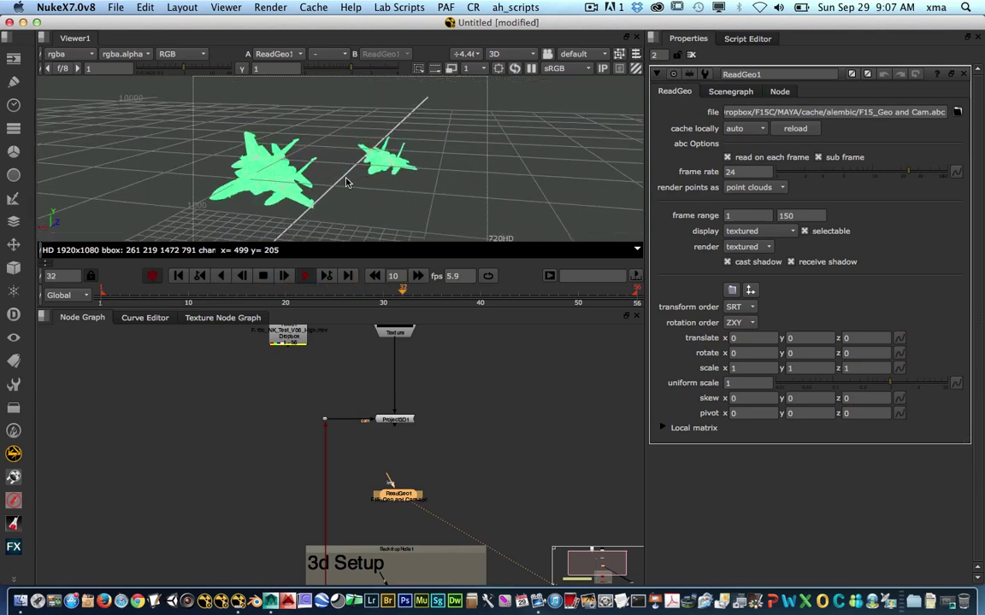
{"action": "left_click_drag", "start_coordinate": [346, 183], "coordinate": [305, 207], "text": "super"}
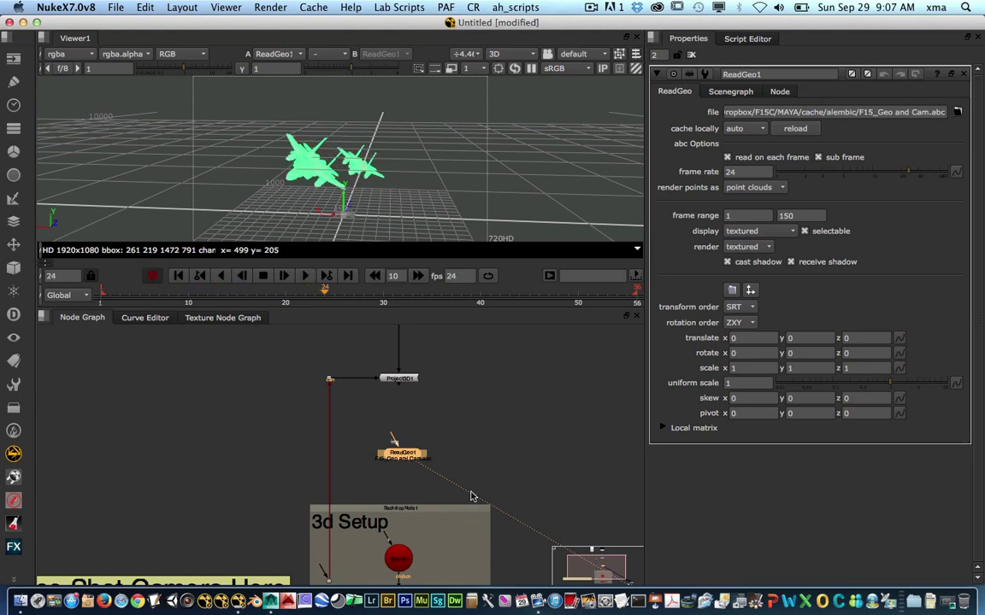
Connect the Scene1 node's input to ReadGeo1.
{"action": "middle_click_drag", "start_coordinate": [469, 468], "coordinate": [477, 406]}
{"action": "left_click_drag", "start_coordinate": [397, 477], "coordinate": [410, 395]}
{"action": "middle_click_drag", "start_coordinate": [335, 513], "coordinate": [344, 467]}
{"action": "scroll", "coordinate": [365, 485], "scroll_direction": "up", "scroll_amount": 3}
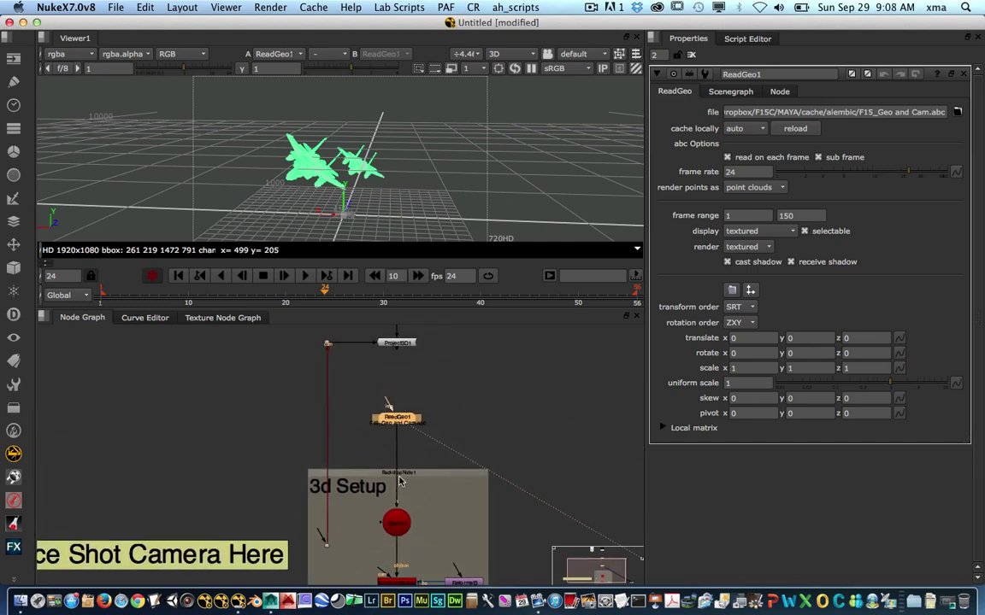
Add a Camera node inside the 3d Setup backdrop and place it directly below the dot.
{"action": "scroll", "coordinate": [397, 470], "scroll_direction": "down", "scroll_amount": 3}
{"action": "scroll", "coordinate": [397, 470], "scroll_direction": "down", "scroll_amount": 2}
{"action": "scroll", "coordinate": [376, 478], "scroll_direction": "up", "scroll_amount": 4}
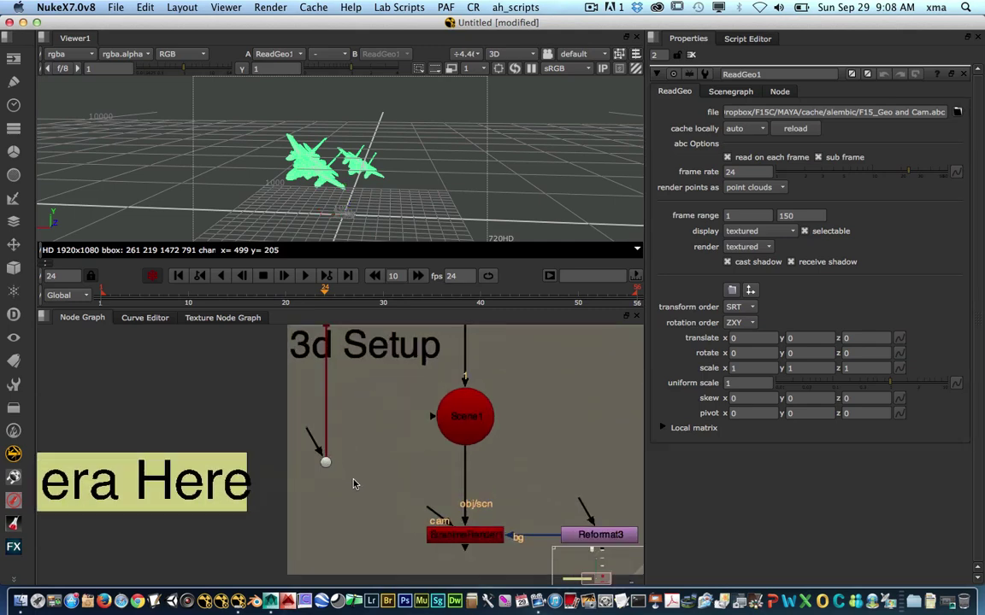
{"action": "key", "text": "Tab"}
{"action": "type", "text": "cam"}
{"action": "key", "text": "Return"}
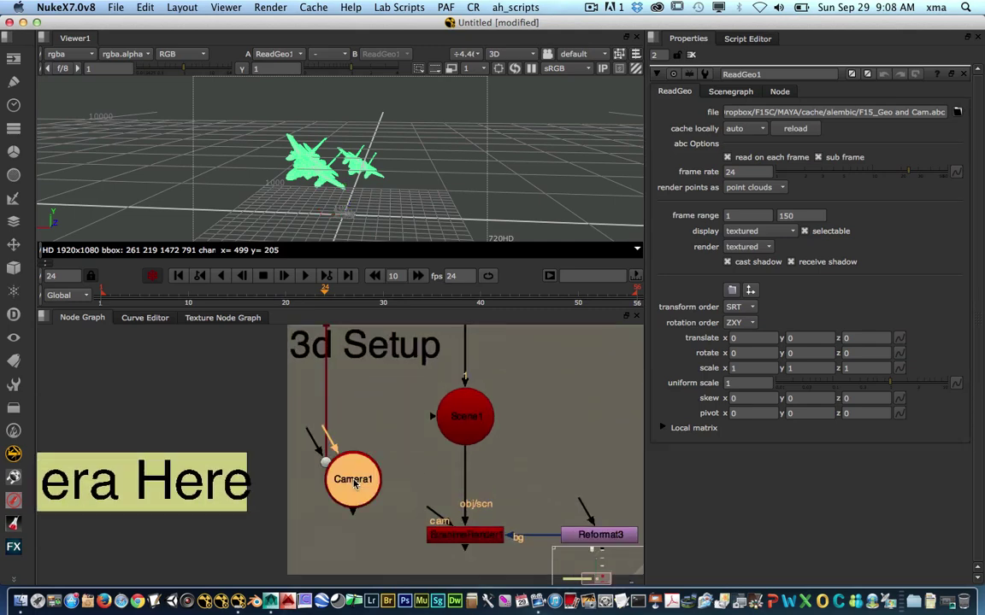
{"action": "left_click_drag", "start_coordinate": [357, 483], "coordinate": [342, 519]}
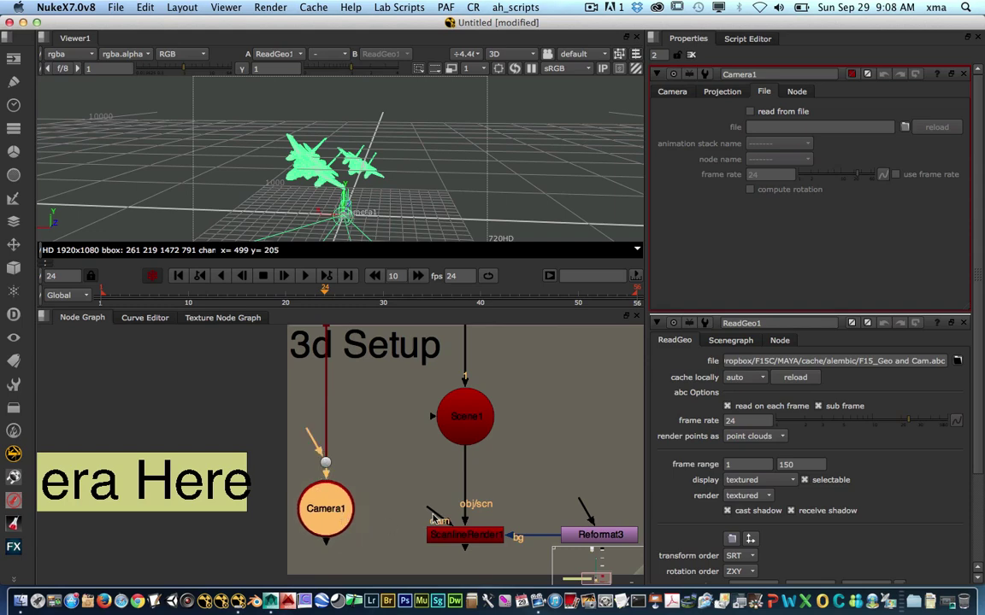
Connect ScanlineRender1's cam input to Camera1, level with the render node, and feed the dot above from Camera1.
{"action": "left_click_drag", "start_coordinate": [432, 516], "coordinate": [331, 534]}
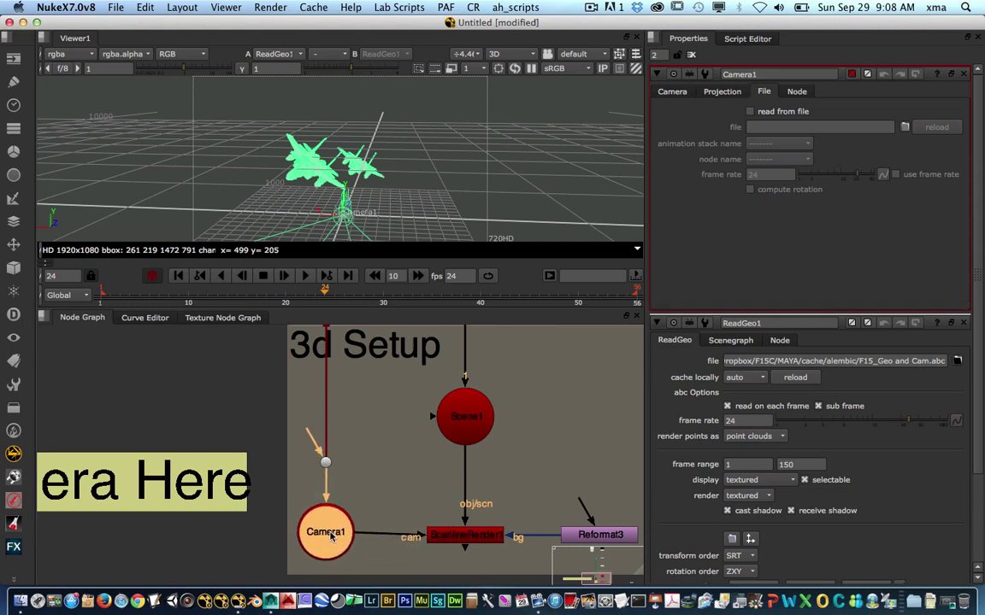
{"action": "middle_click_drag", "start_coordinate": [388, 520], "coordinate": [326, 503]}
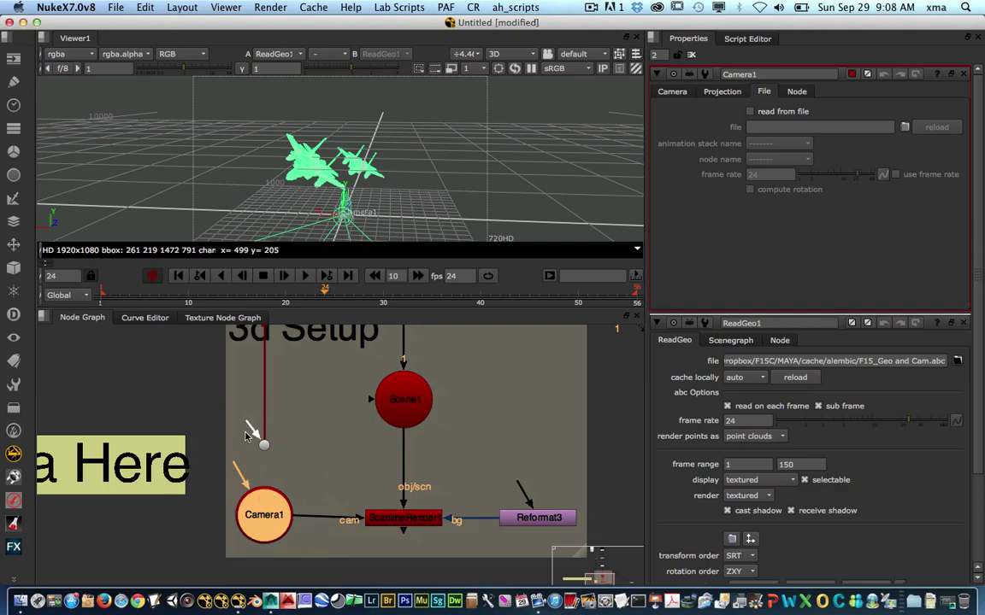
{"action": "scroll", "coordinate": [283, 448], "scroll_direction": "up", "scroll_amount": 4}
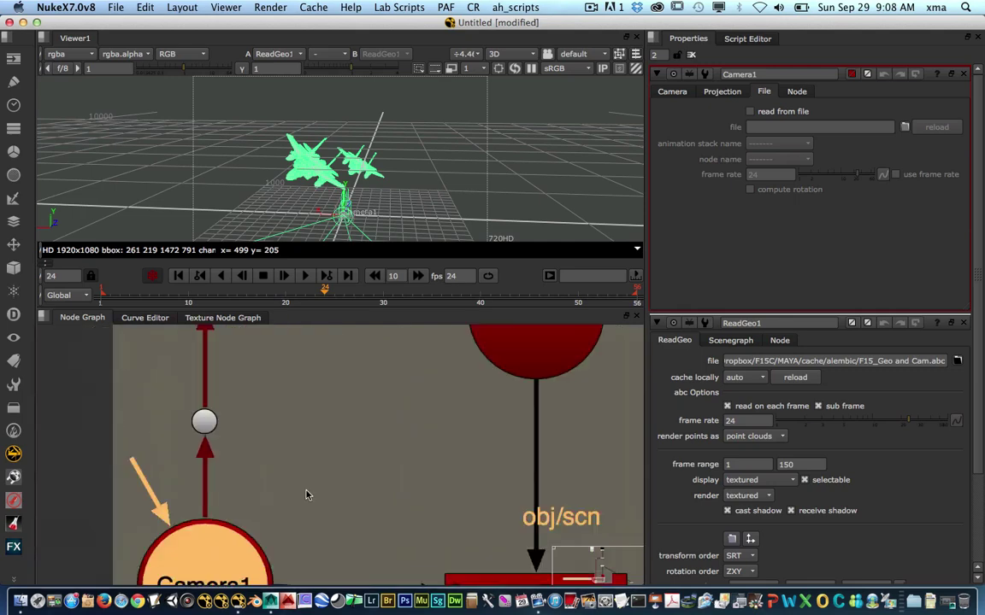
{"action": "scroll", "coordinate": [306, 495], "scroll_direction": "down", "scroll_amount": 7}
{"action": "middle_click_drag", "start_coordinate": [335, 433], "coordinate": [351, 603]}
{"action": "middle_click_drag", "start_coordinate": [322, 497], "coordinate": [320, 529]}
{"action": "middle_click_drag", "start_coordinate": [439, 493], "coordinate": [393, 438]}
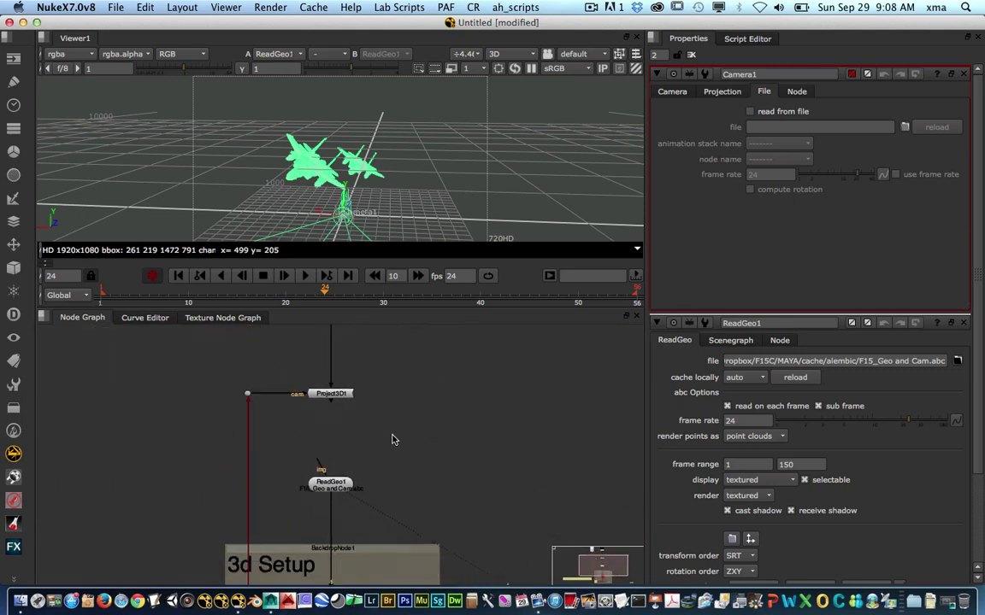
{"action": "scroll", "coordinate": [368, 462], "scroll_direction": "down", "scroll_amount": 4}
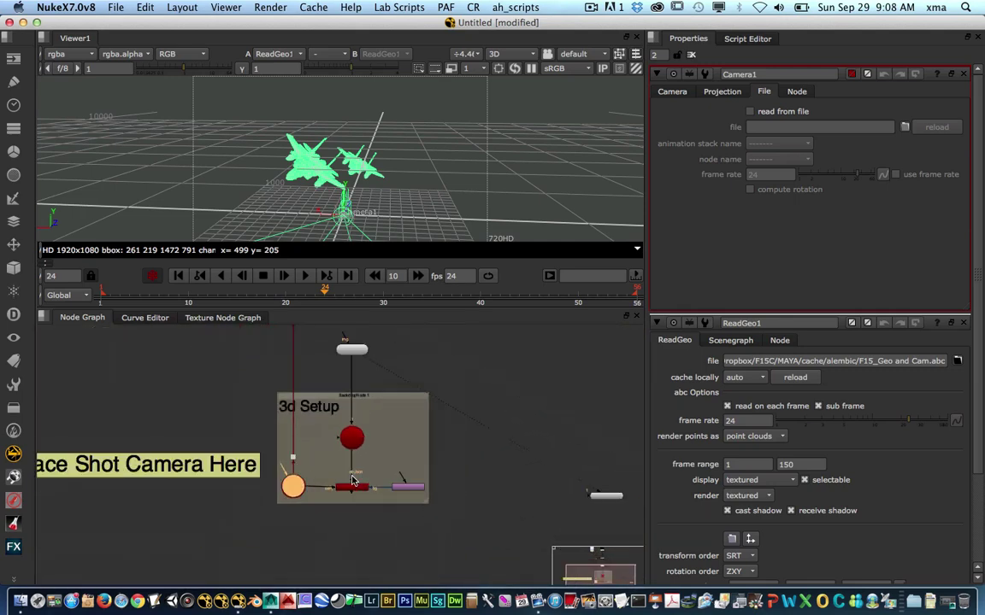
{"action": "scroll", "coordinate": [351, 481], "scroll_direction": "up", "scroll_amount": 2}
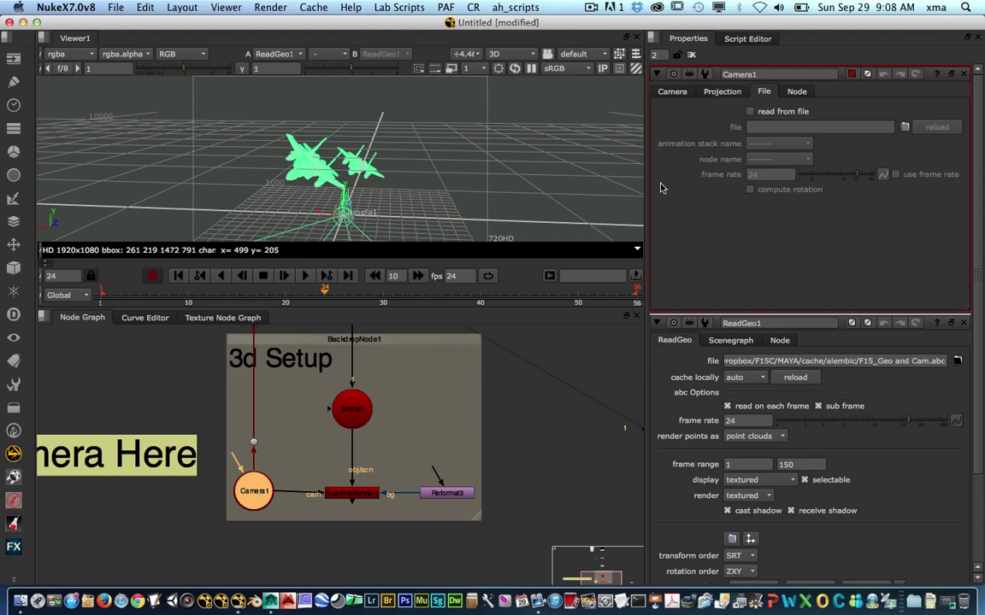
Enable reading the Camera1 node's data from a file and return to its file settings.
{"action": "left_click", "coordinate": [671, 91]}
{"action": "left_click", "coordinate": [726, 111]}
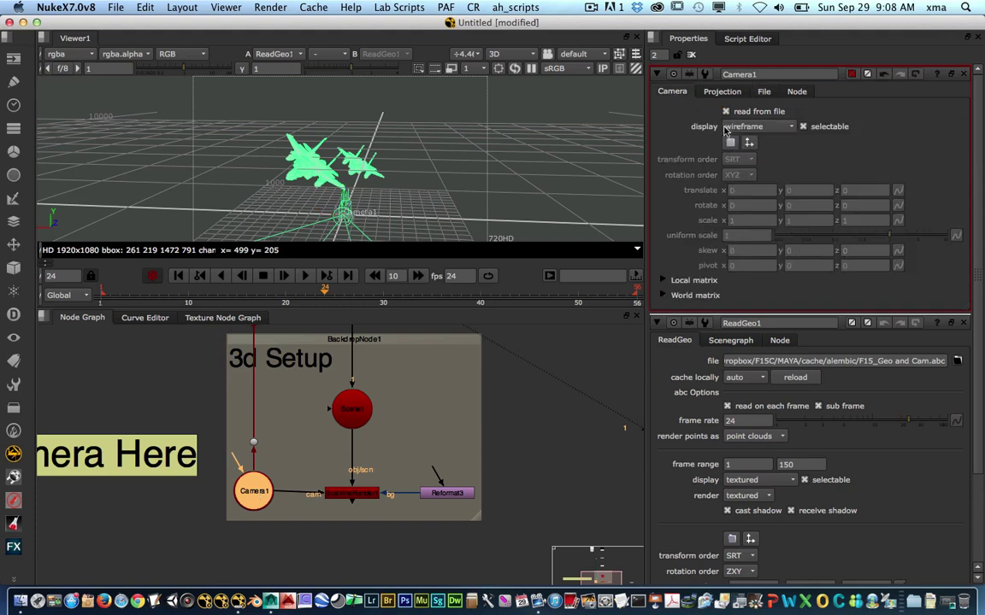
{"action": "left_click", "coordinate": [764, 92]}
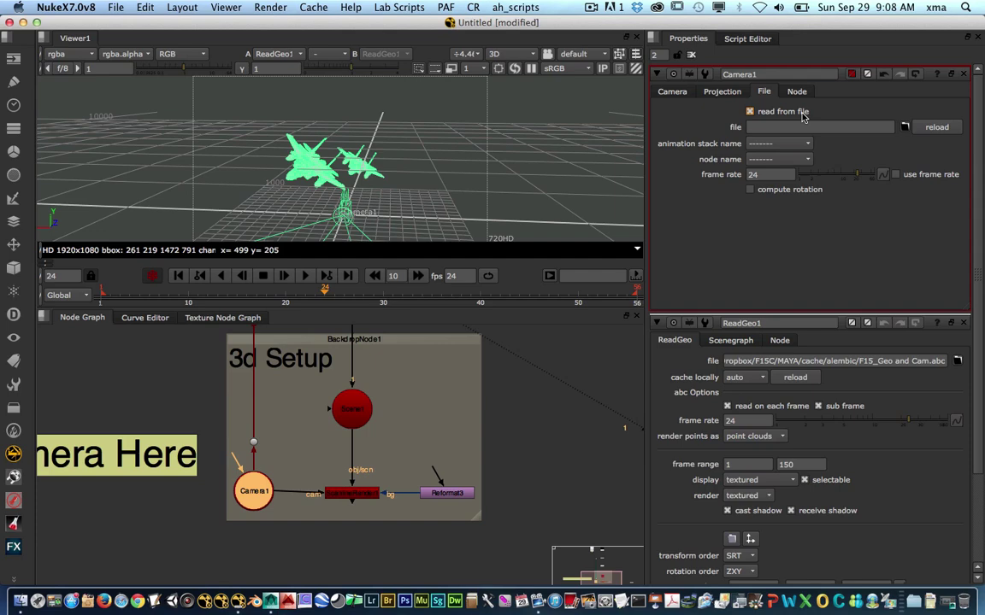
Load "F15_Geo and Cam.abc" from Dropbox/F15C/MAYA/cache/alembic into Camera1 and reload the node, accepting replacement of its current camera data.
{"action": "left_click", "coordinate": [904, 126]}
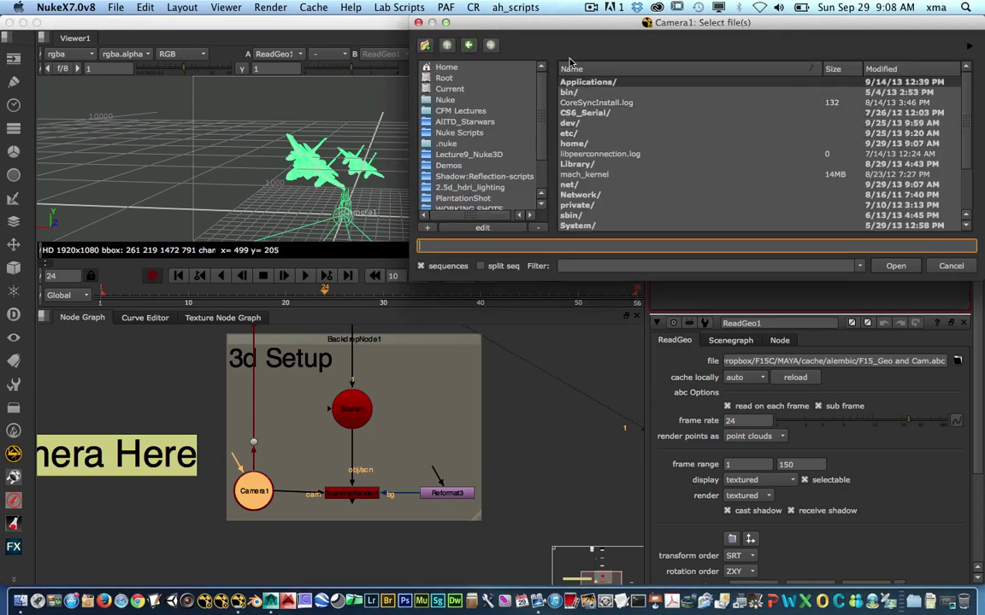
{"action": "left_click_drag", "start_coordinate": [569, 26], "coordinate": [521, 26]}
{"action": "left_click", "coordinate": [445, 66]}
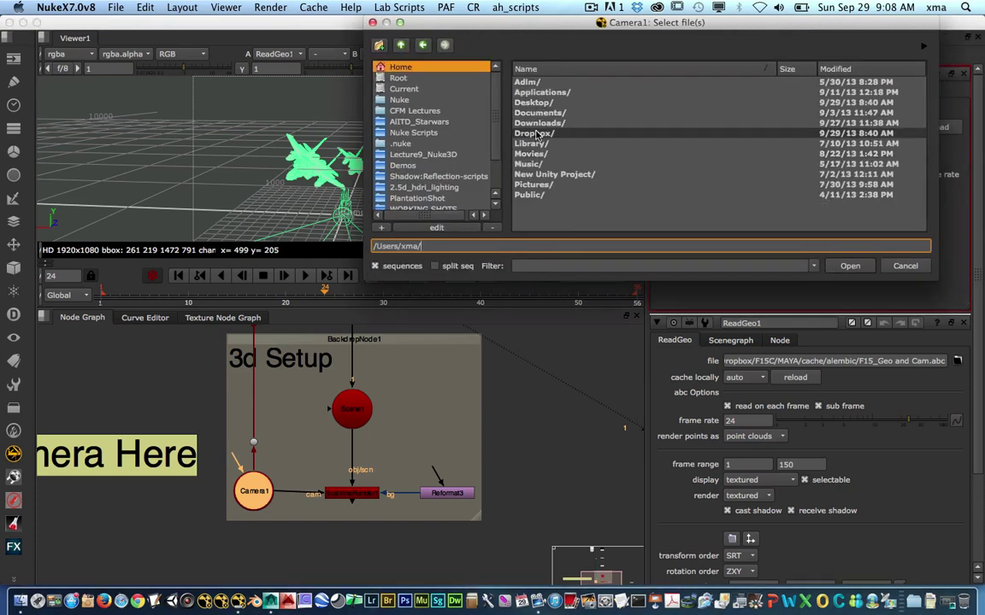
{"action": "double_click", "coordinate": [538, 134]}
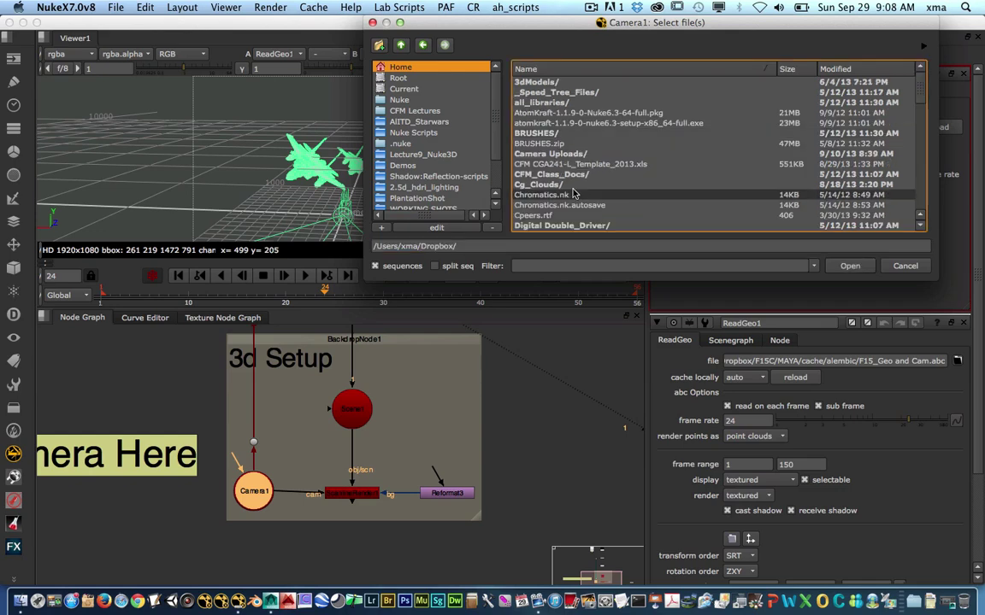
{"action": "scroll", "coordinate": [564, 171], "scroll_direction": "down", "scroll_amount": 4}
{"action": "left_click", "coordinate": [529, 124]}
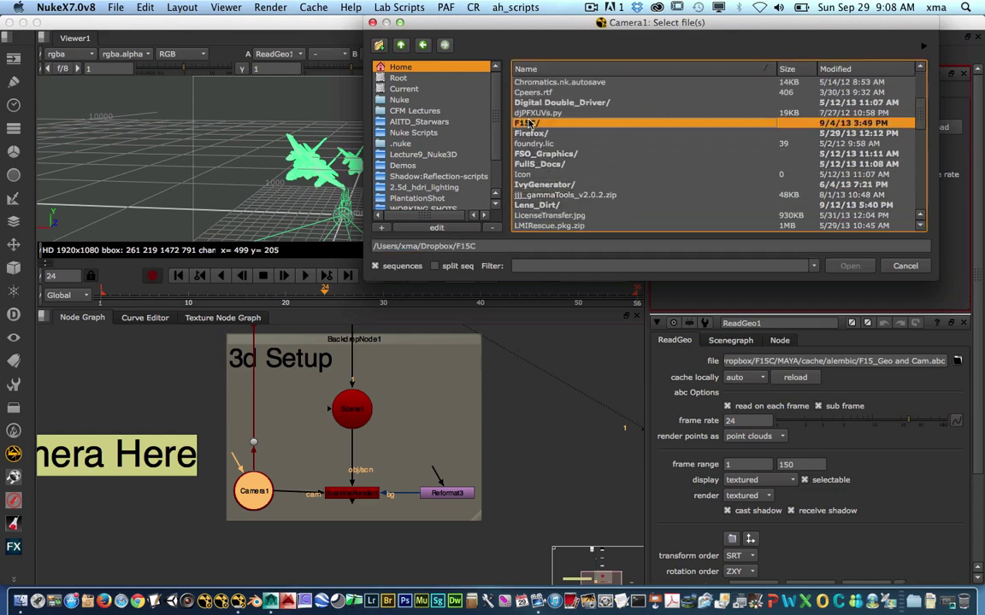
{"action": "double_click", "coordinate": [529, 124]}
{"action": "double_click", "coordinate": [527, 102]}
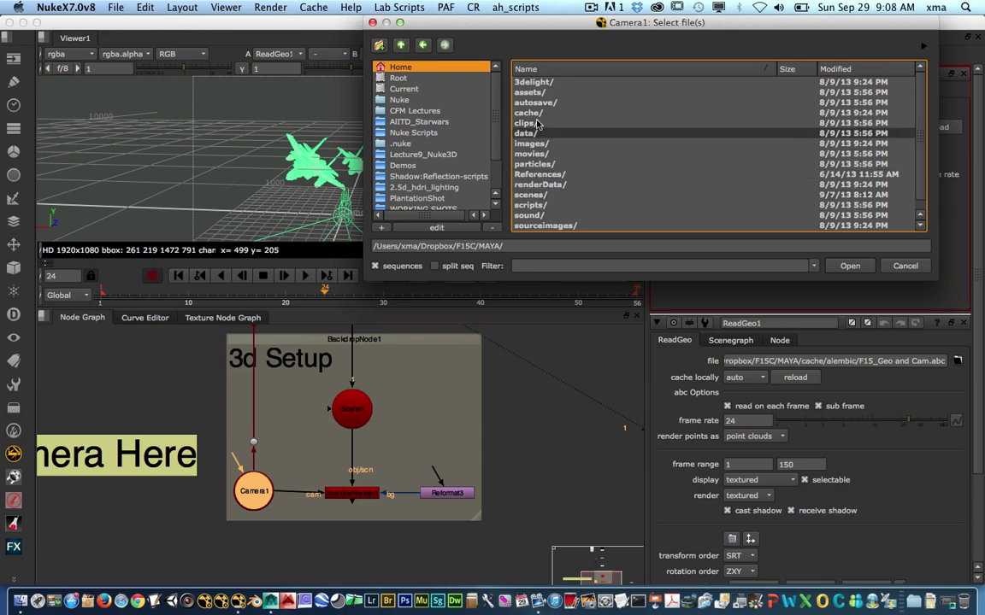
{"action": "double_click", "coordinate": [528, 112]}
{"action": "left_click", "coordinate": [537, 82]}
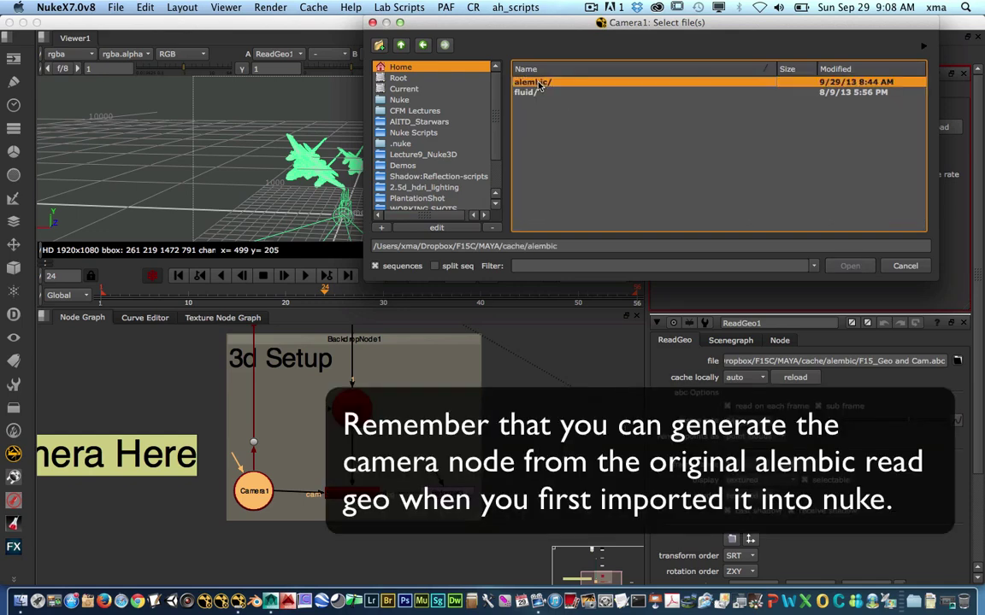
{"action": "double_click", "coordinate": [538, 84]}
{"action": "double_click", "coordinate": [530, 82]}
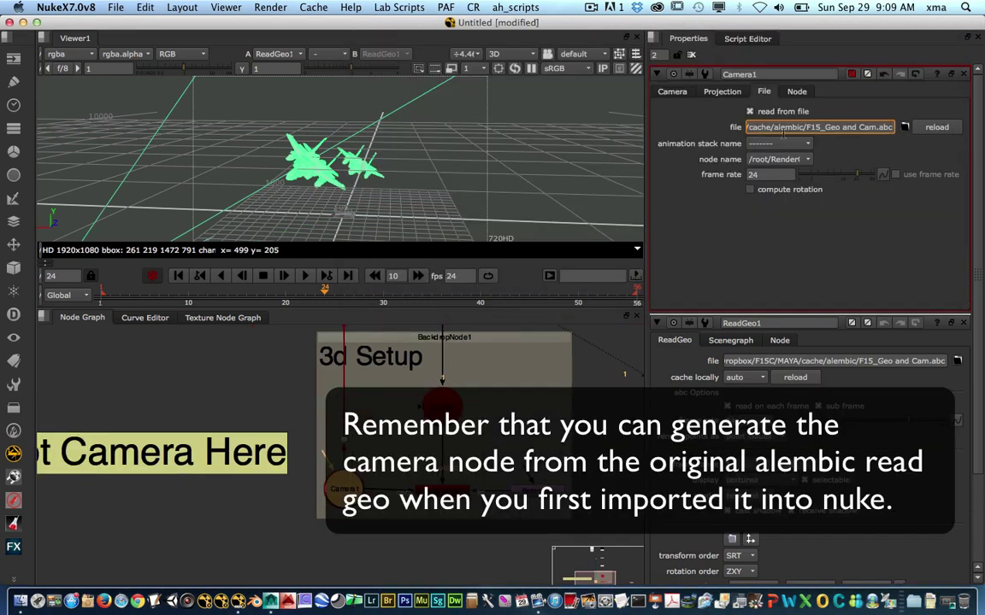
{"action": "left_click", "coordinate": [933, 130]}
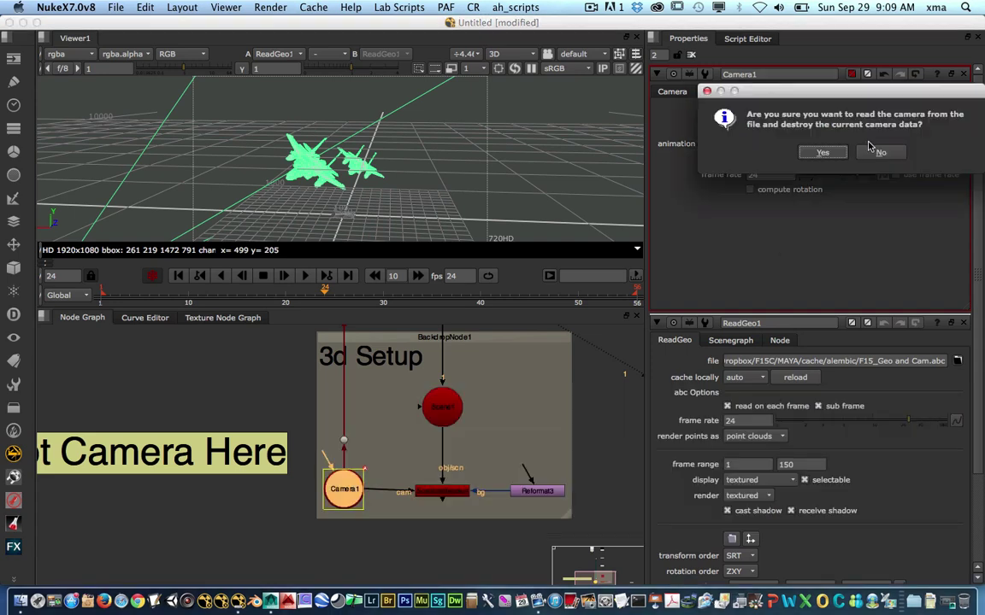
{"action": "left_click", "coordinate": [831, 152]}
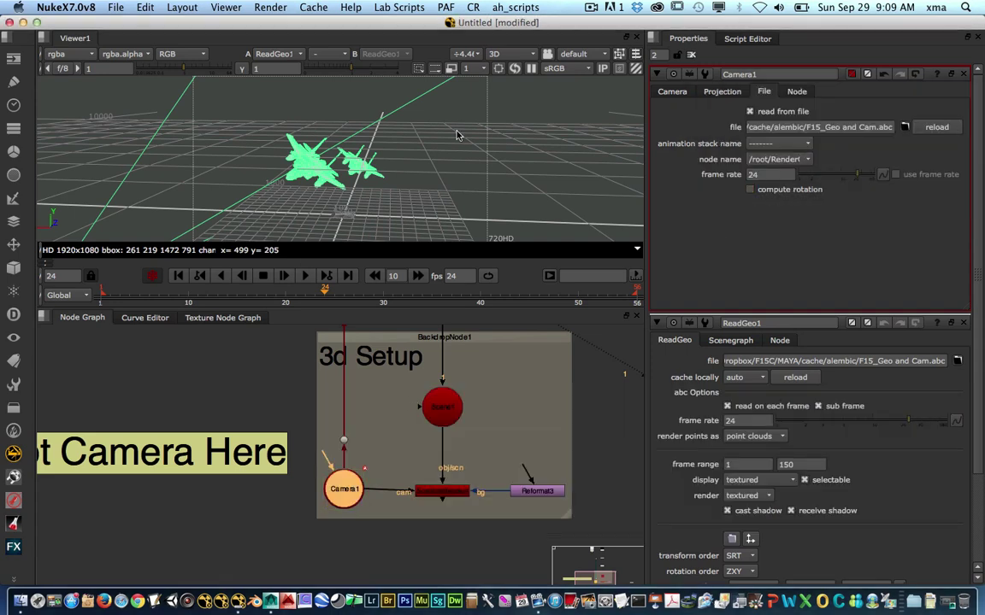
Look through Camera1 in the 3D viewer and play the shot to check the camera's animation.
{"action": "left_click", "coordinate": [574, 54]}
{"action": "left_click", "coordinate": [561, 79]}
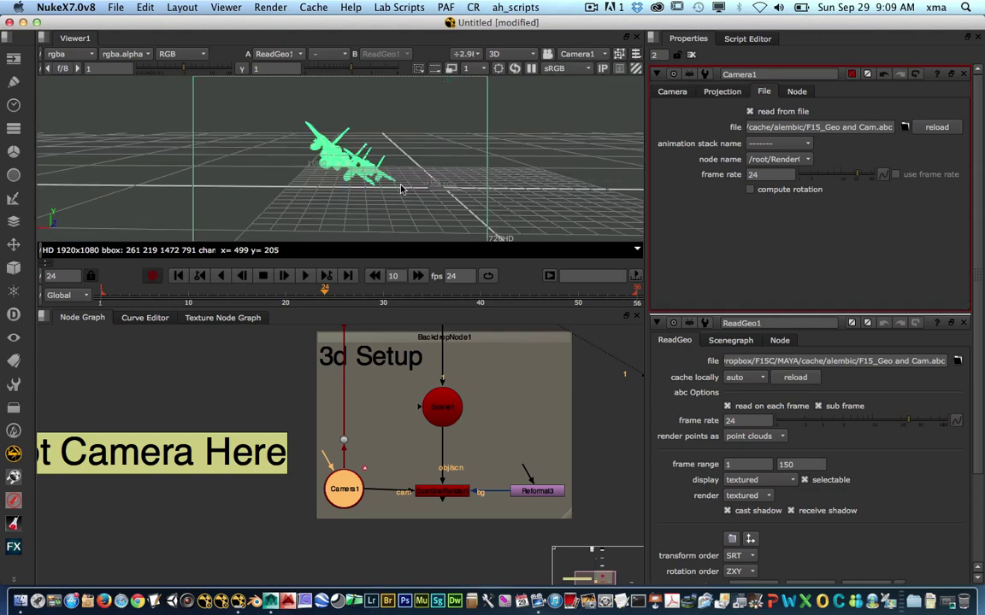
{"action": "left_click", "coordinate": [306, 275]}
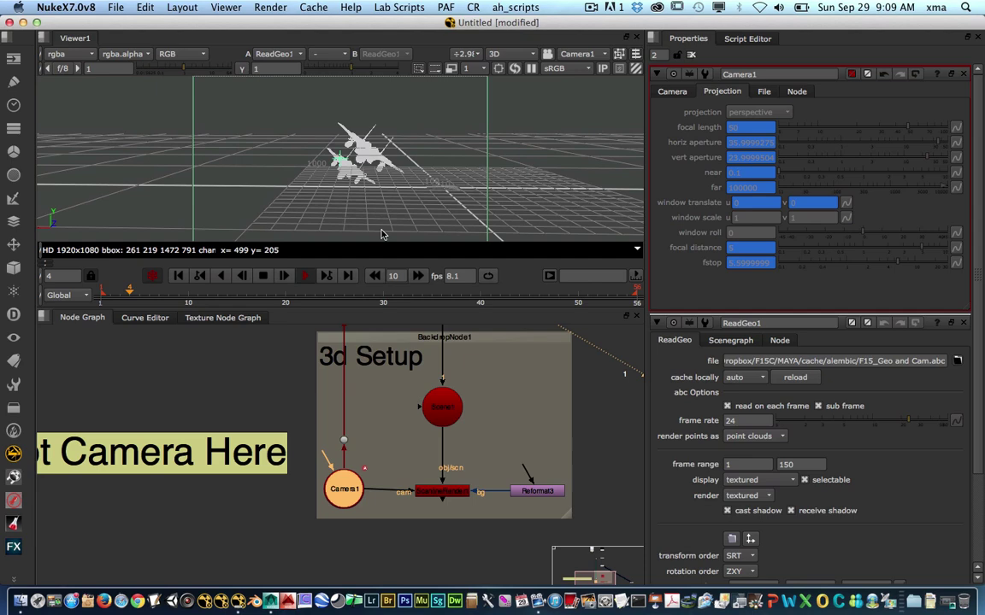
{"action": "left_click", "coordinate": [263, 275]}
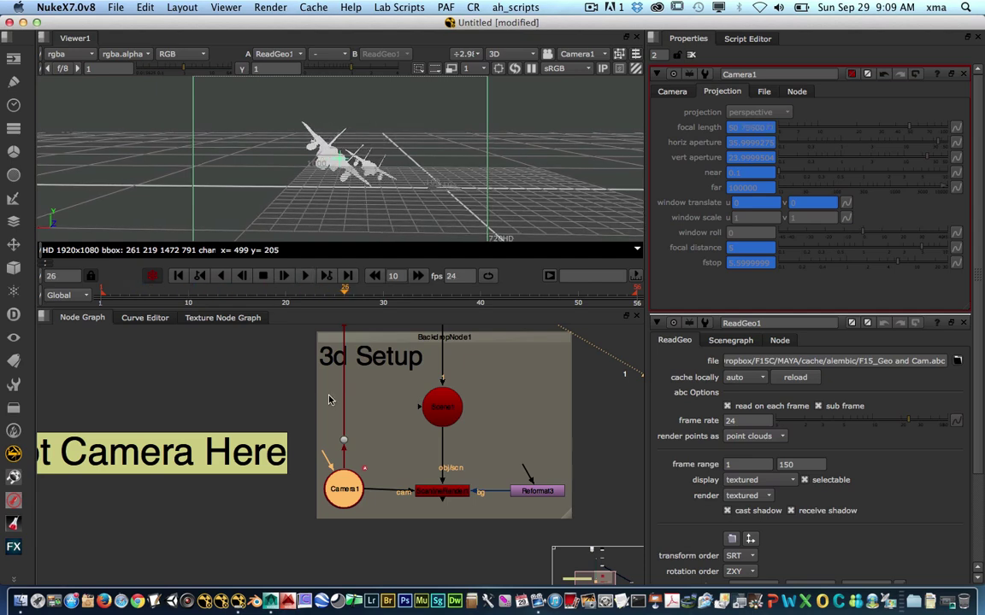
Connect ReadGeo1's img input to the Project3D1 node so the texture projects onto the jets.
{"action": "middle_click_drag", "start_coordinate": [370, 360], "coordinate": [346, 541]}
{"action": "middle_click_drag", "start_coordinate": [385, 379], "coordinate": [329, 468]}
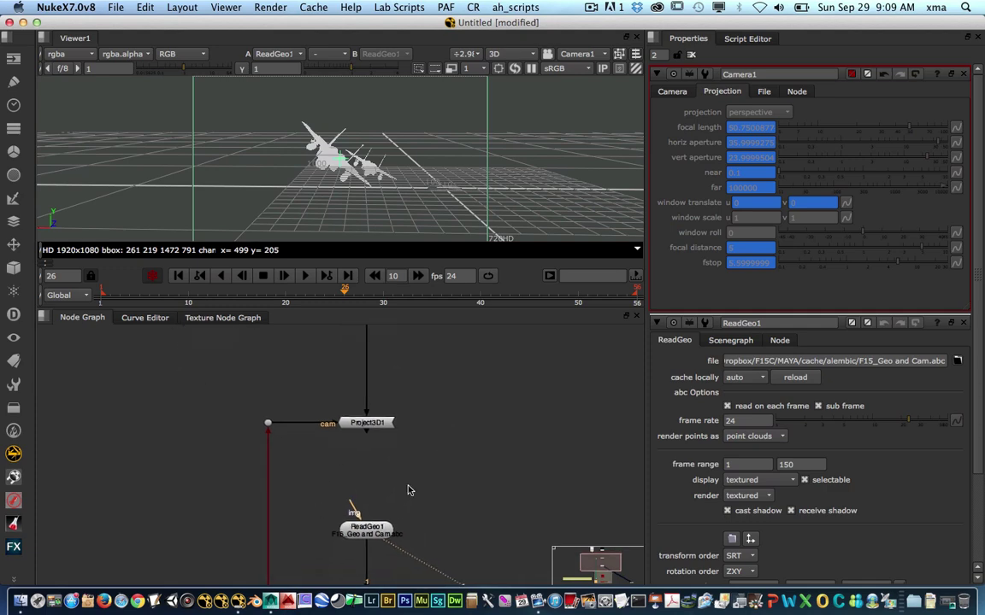
{"action": "scroll", "coordinate": [408, 490], "scroll_direction": "up", "scroll_amount": 10}
{"action": "left_click", "coordinate": [379, 446]}
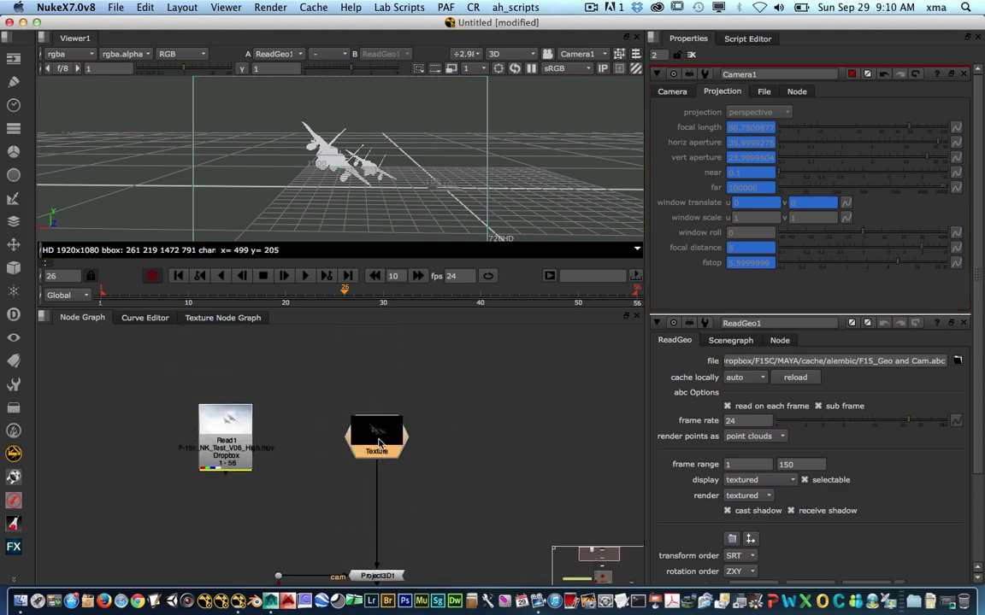
{"action": "scroll", "coordinate": [395, 490], "scroll_direction": "down", "scroll_amount": 10}
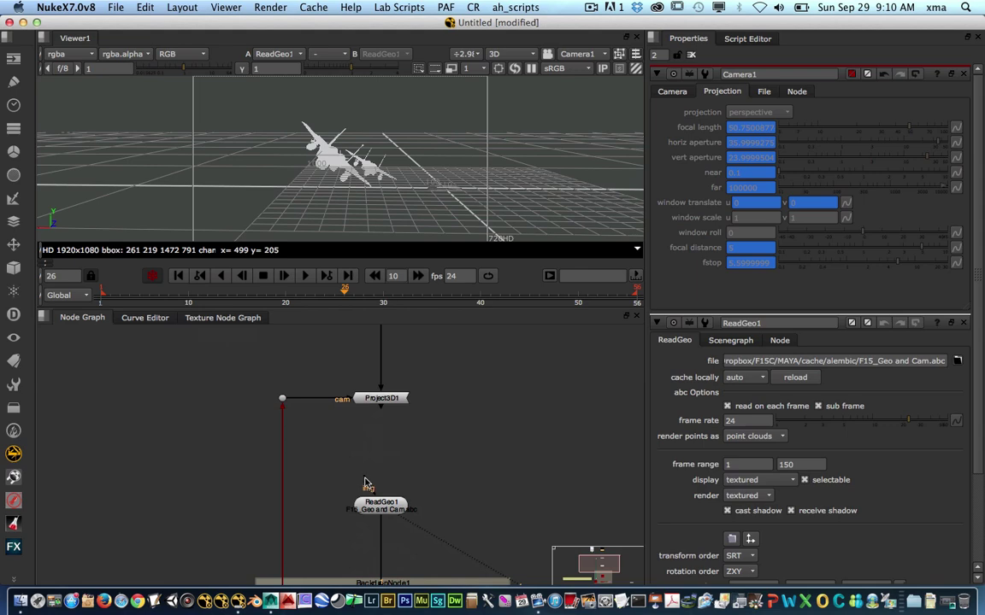
{"action": "left_click_drag", "start_coordinate": [364, 485], "coordinate": [382, 402]}
{"action": "scroll", "coordinate": [408, 427], "scroll_direction": "down", "scroll_amount": 3}
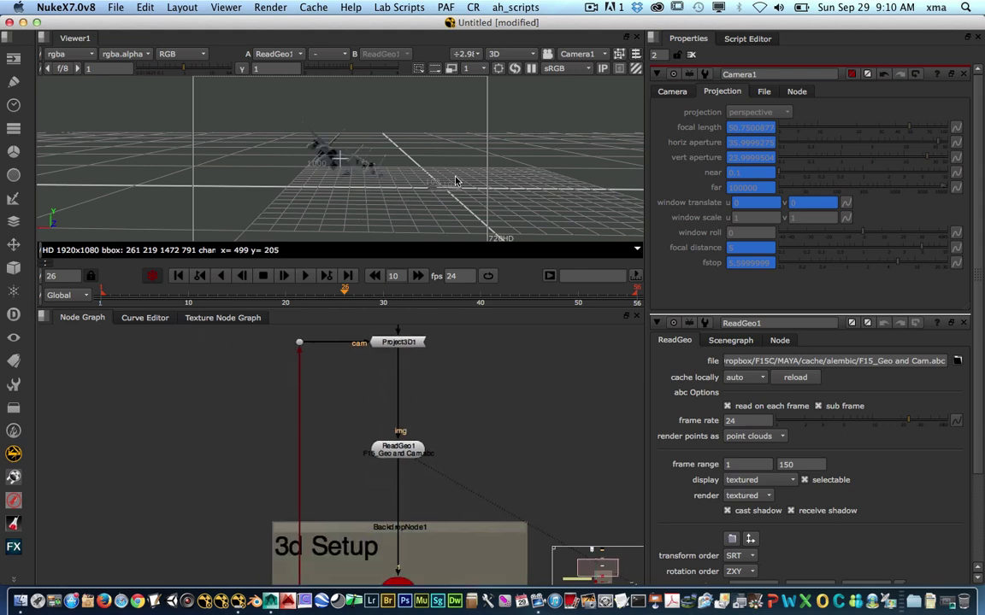
Enlarge the viewer to full window and examine the projected texture on the jets from frame 1 through frame 40.
{"action": "key", "text": "space"}
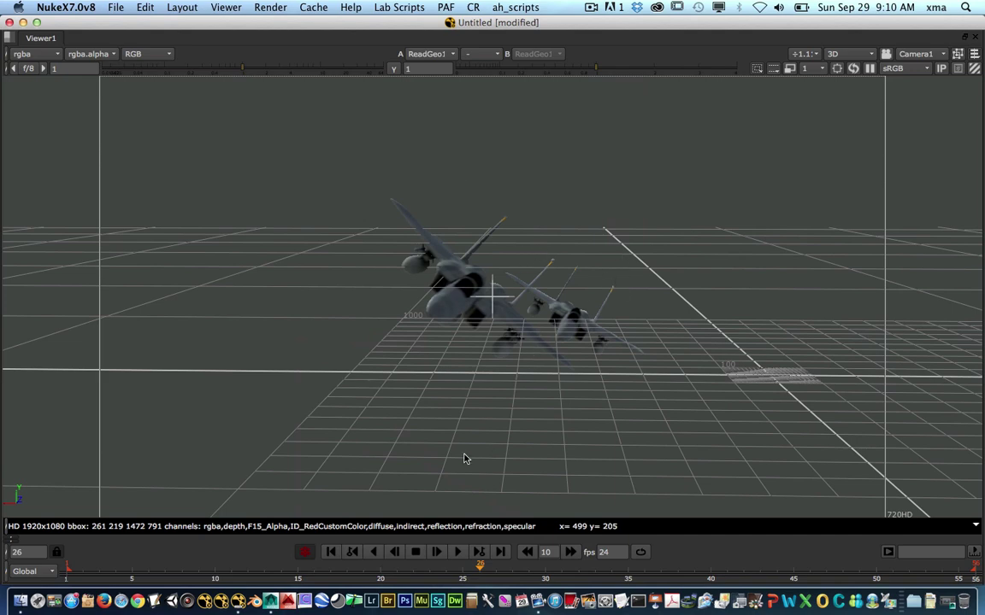
{"action": "left_click", "coordinate": [331, 552]}
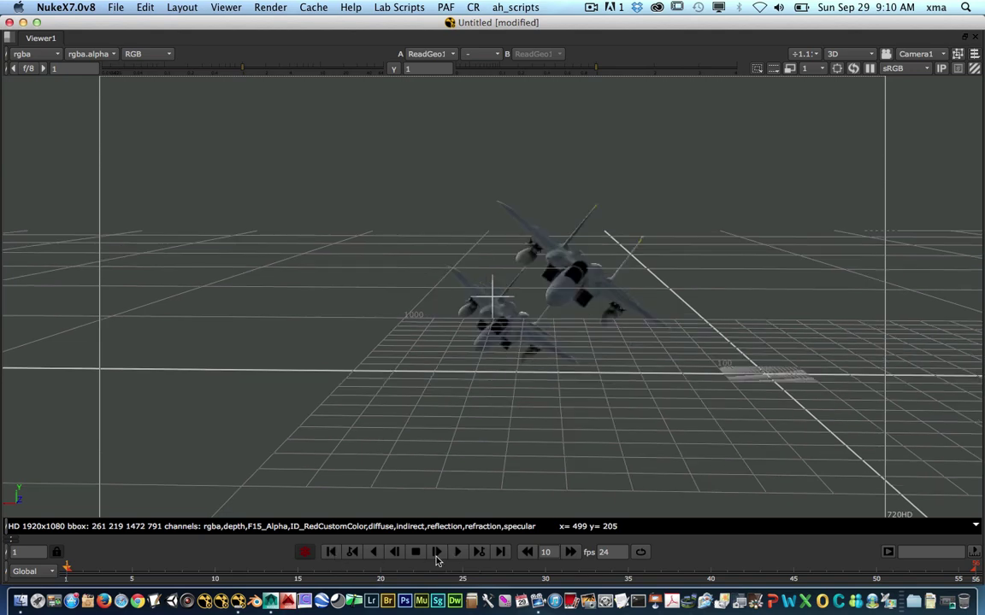
{"action": "left_click", "coordinate": [436, 554]}
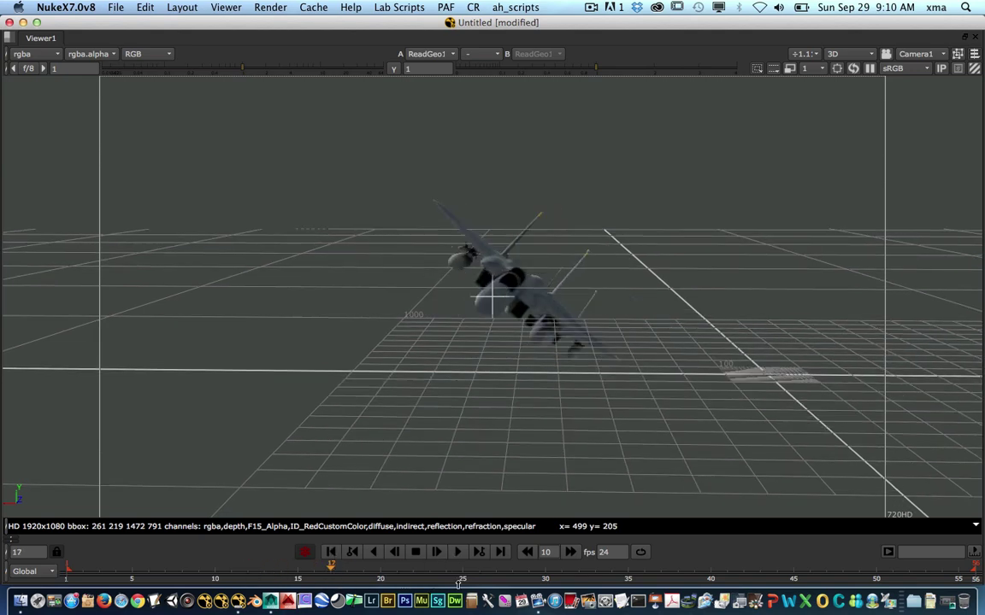
{"action": "left_click_drag", "start_coordinate": [496, 580], "coordinate": [714, 574]}
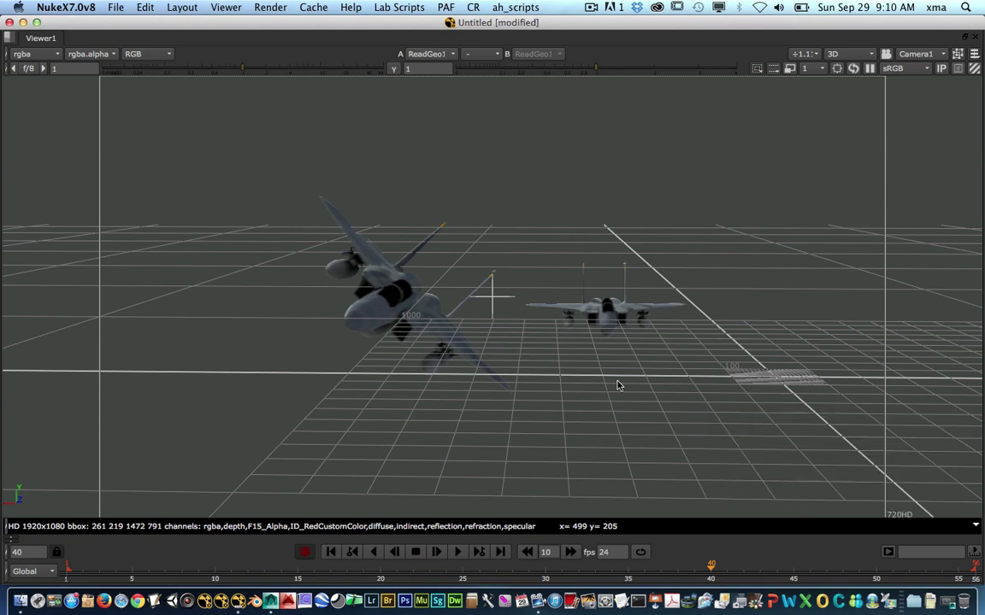
Restore the normal window layout and hide the viewer's ground grid through its 3D settings.
{"action": "key", "text": "space"}
{"action": "key", "text": "s"}
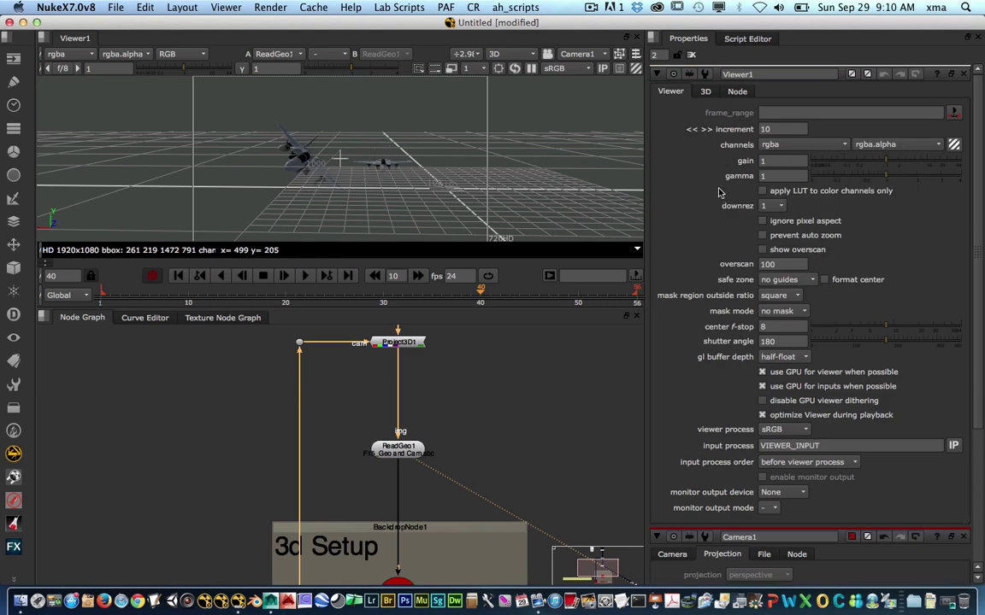
{"action": "left_click", "coordinate": [706, 91]}
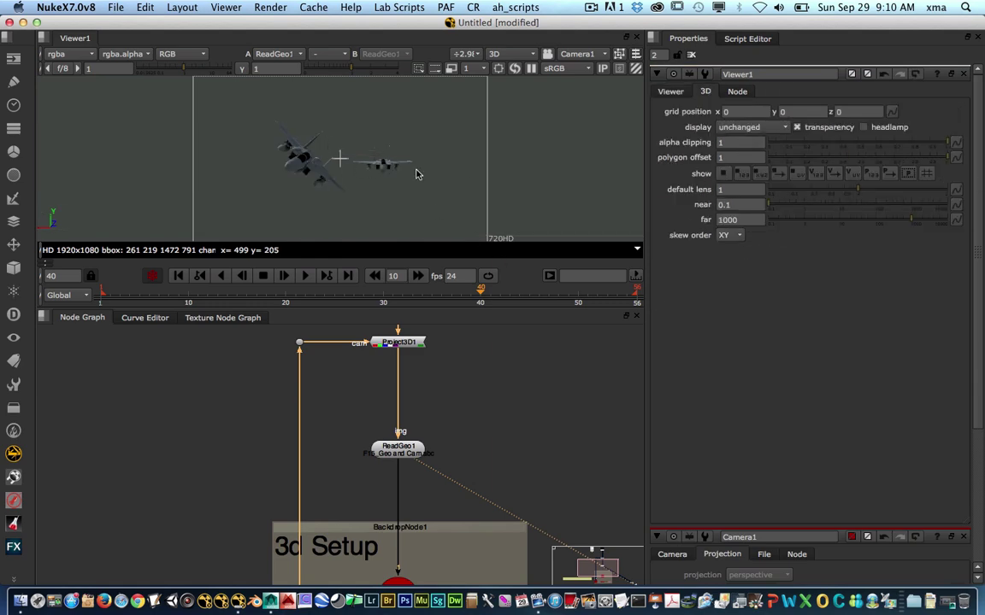